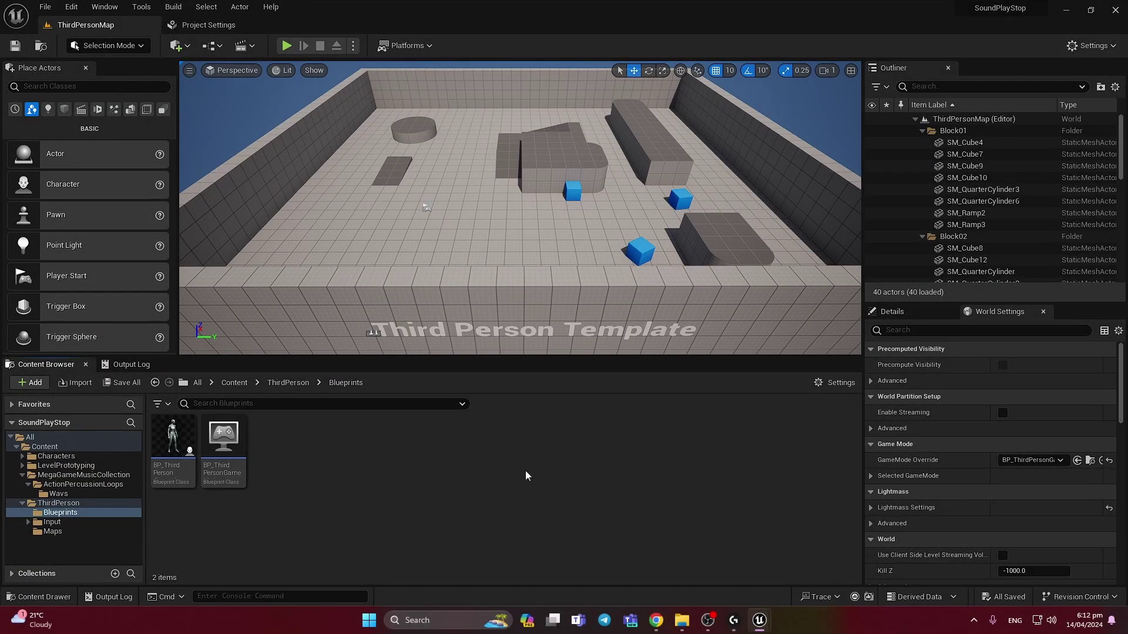
# Step: Create a Sound Cue named SC_Music in the ActionPercussionLoops Wavs folder
pyautogui.click(100, 496)
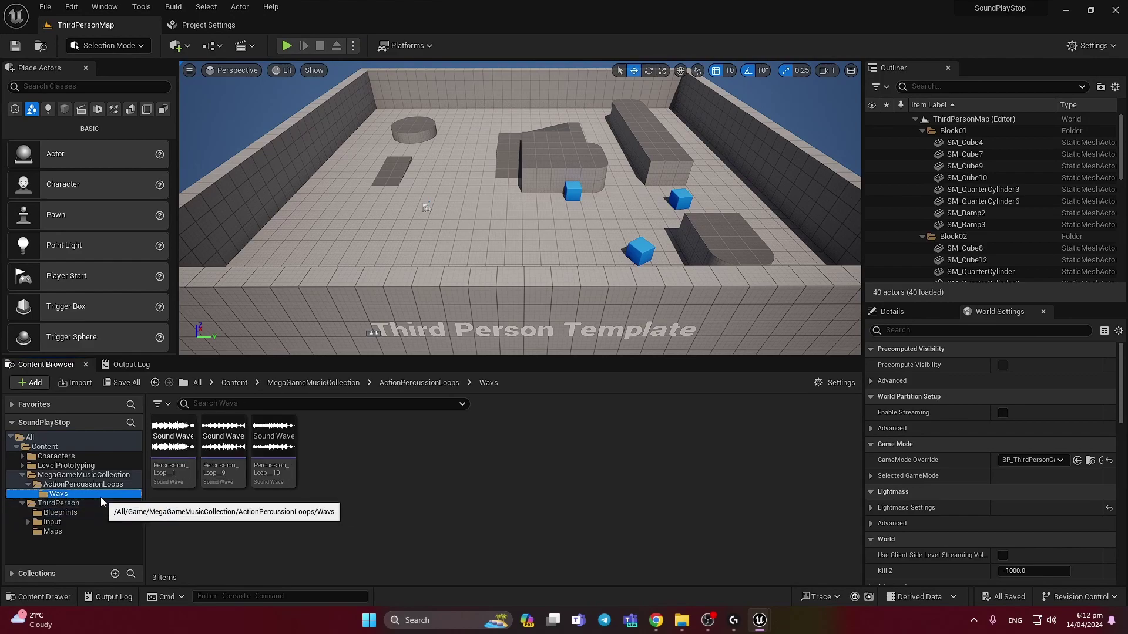
pyautogui.moveTo(188, 440)
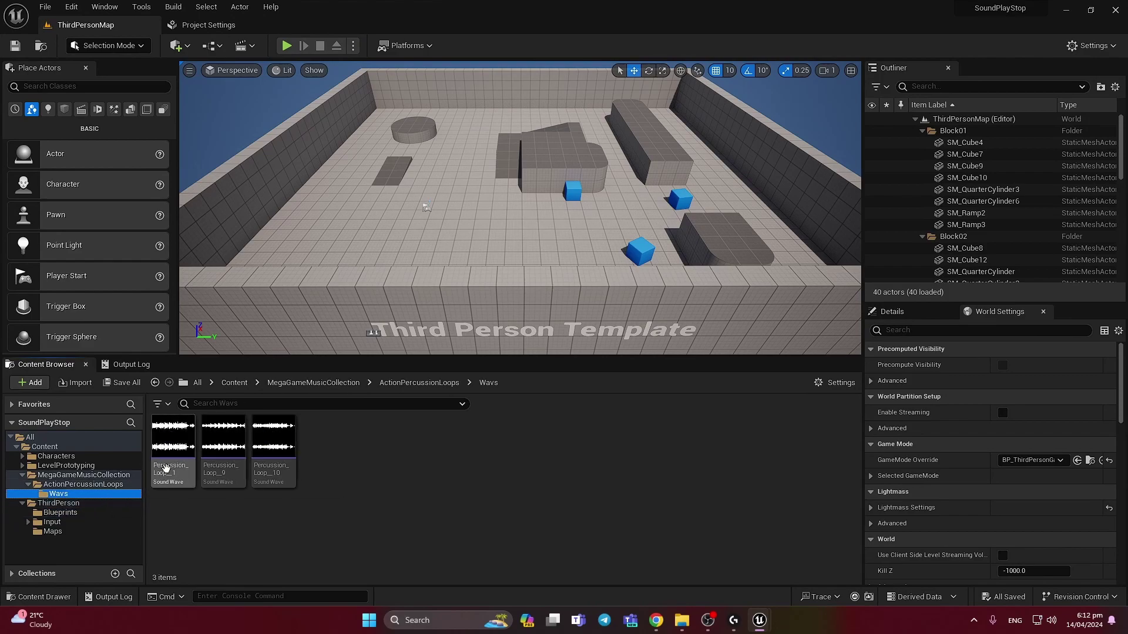
pyautogui.click(361, 443)
pyautogui.rightClick(360, 430)
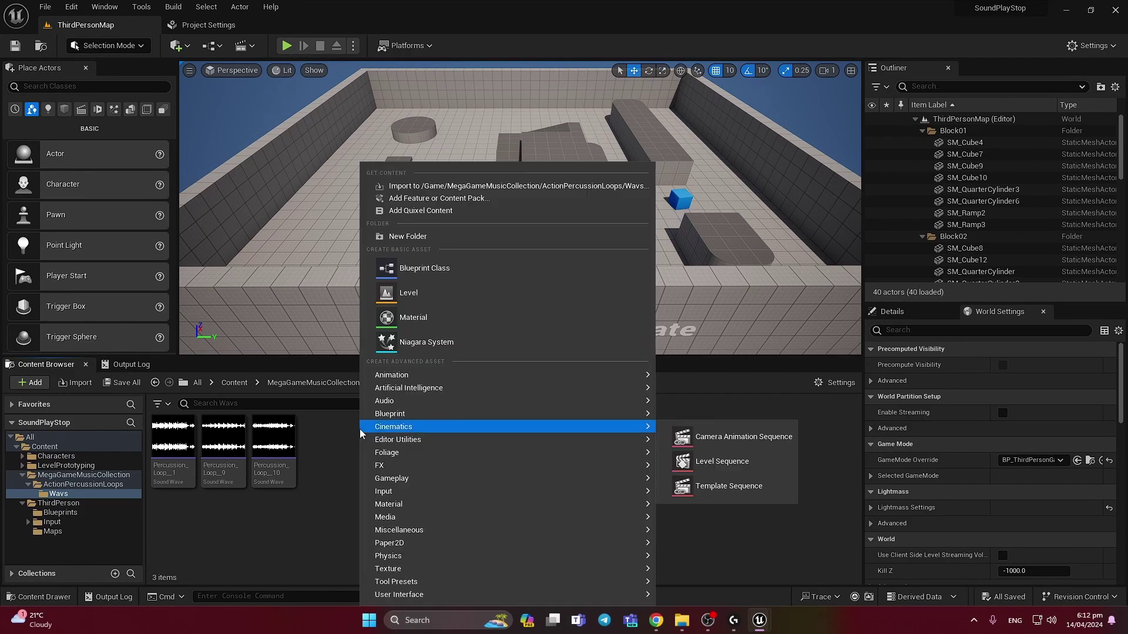
pyautogui.moveTo(405, 403)
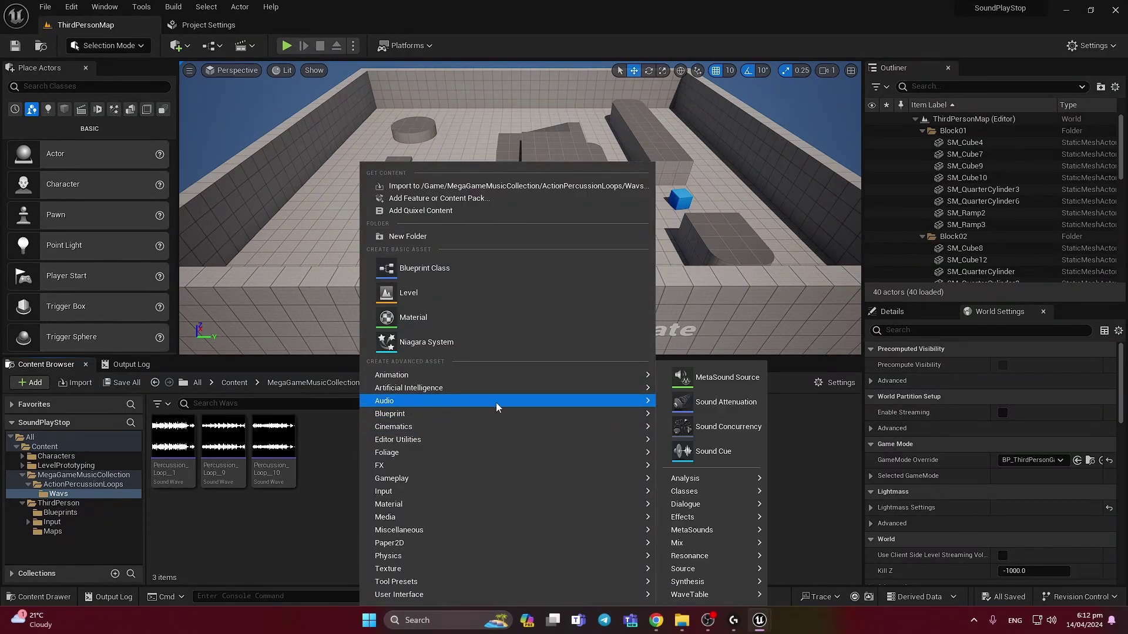
pyautogui.click(728, 450)
pyautogui.write('S')
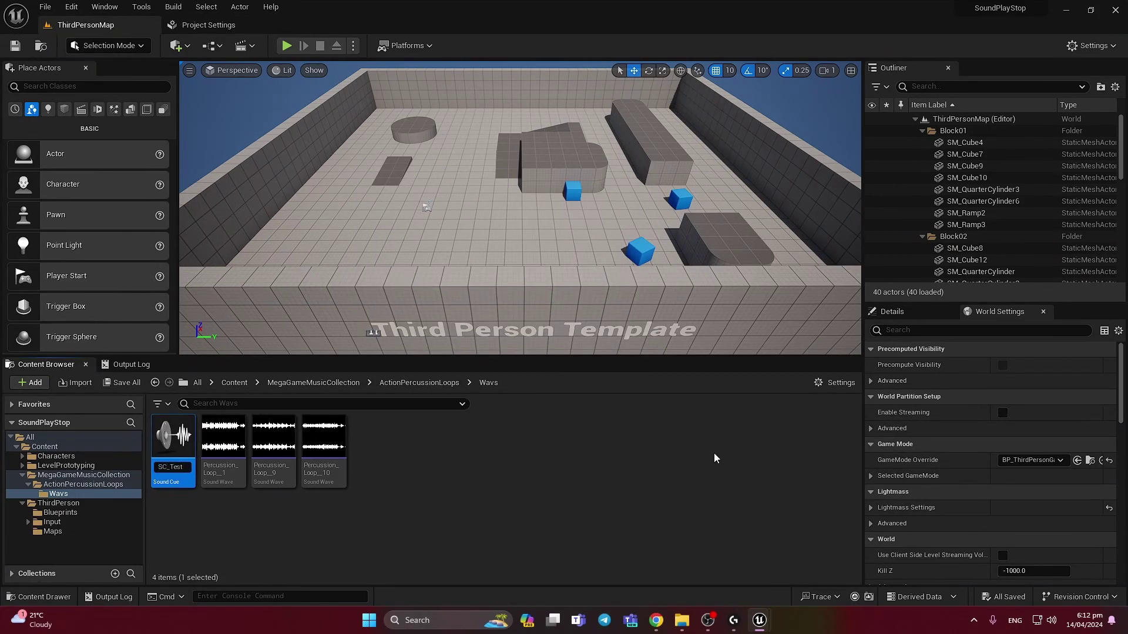
pyautogui.write('C_Music')
pyautogui.press('Return')
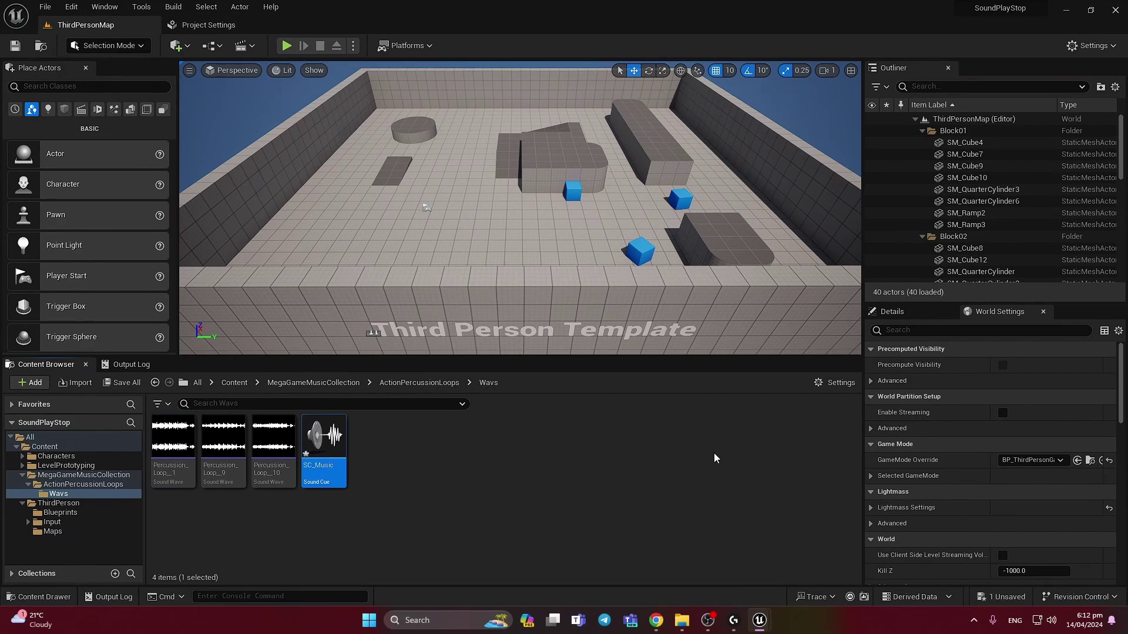
pyautogui.click(274, 447)
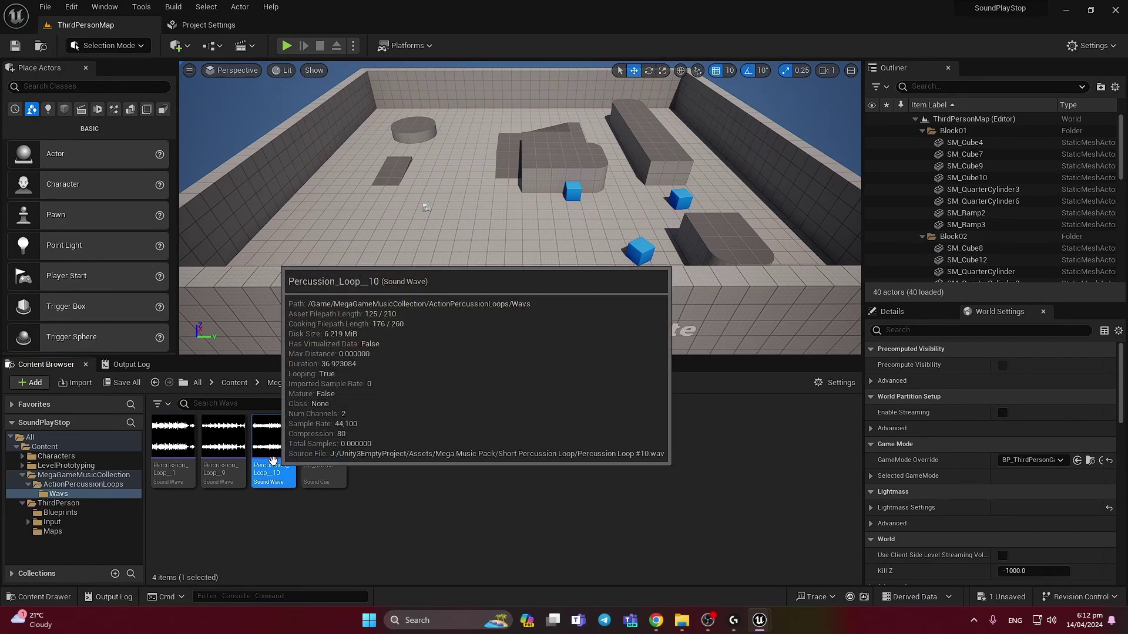
pyautogui.rightClick(274, 447)
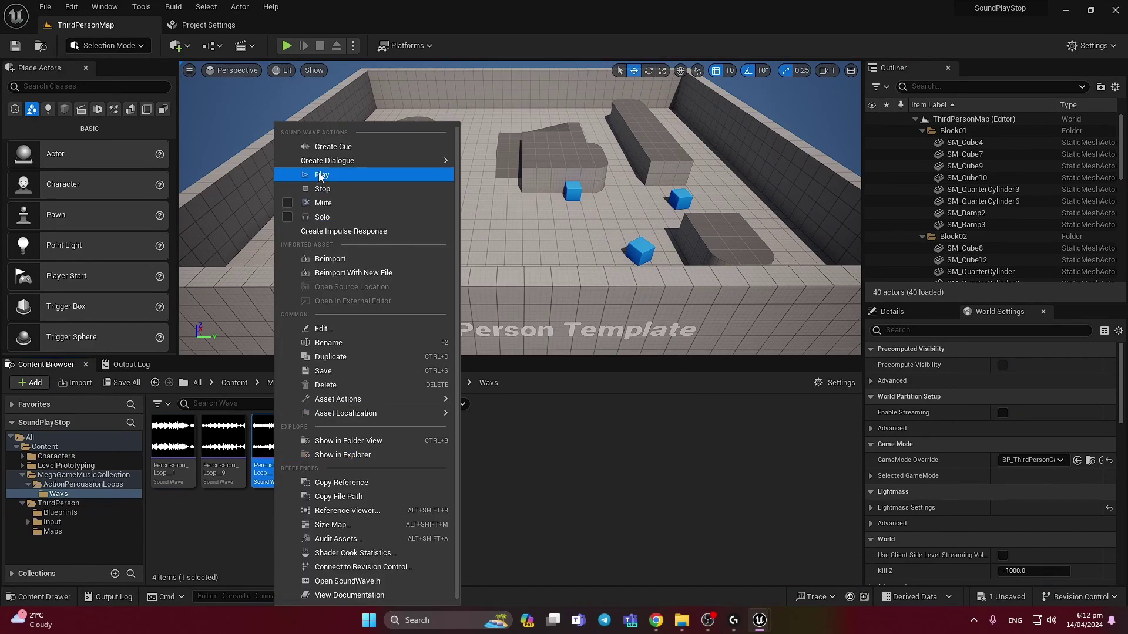
pyautogui.click(245, 470)
# Step: Open the SC_Music sound cue for editing
pyautogui.click(333, 465)
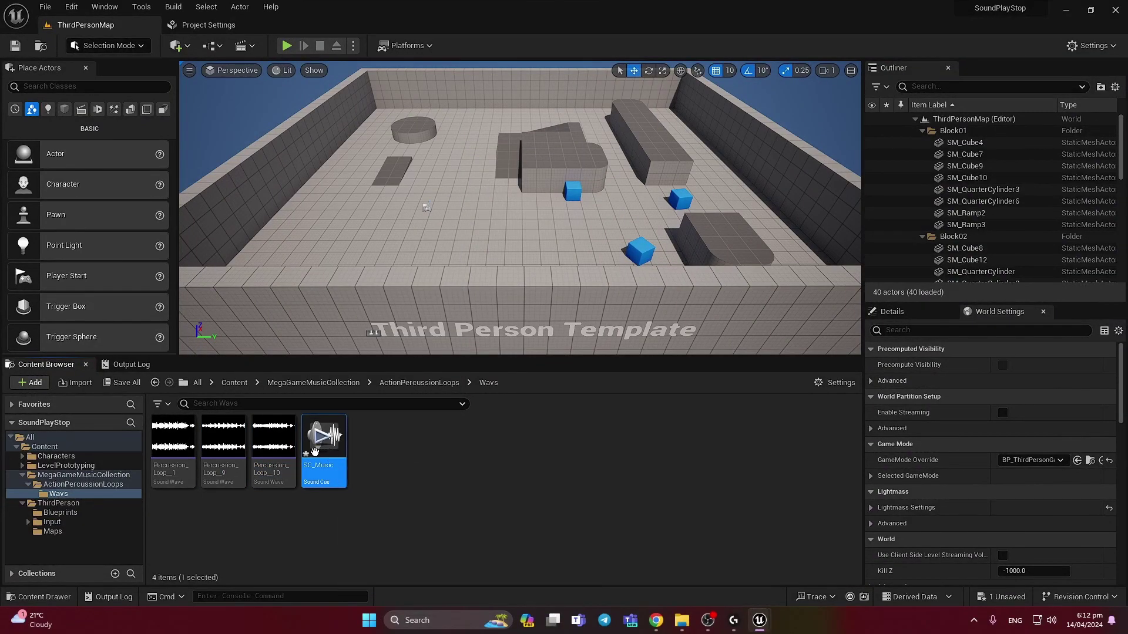
pyautogui.doubleClick(324, 438)
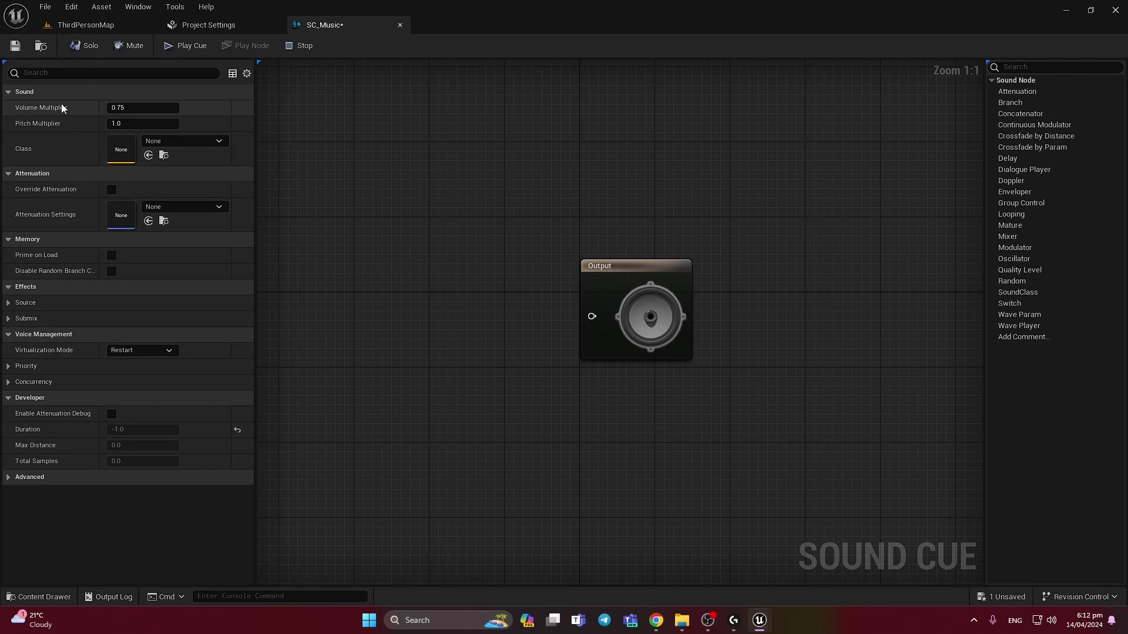
pyautogui.click(165, 141)
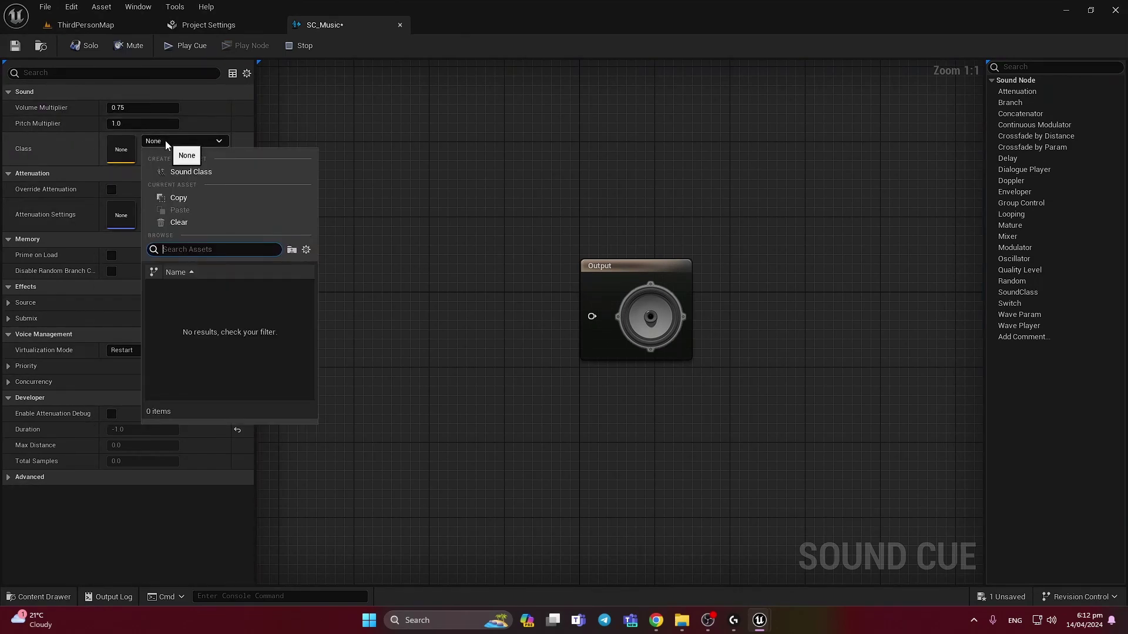
pyautogui.click(72, 149)
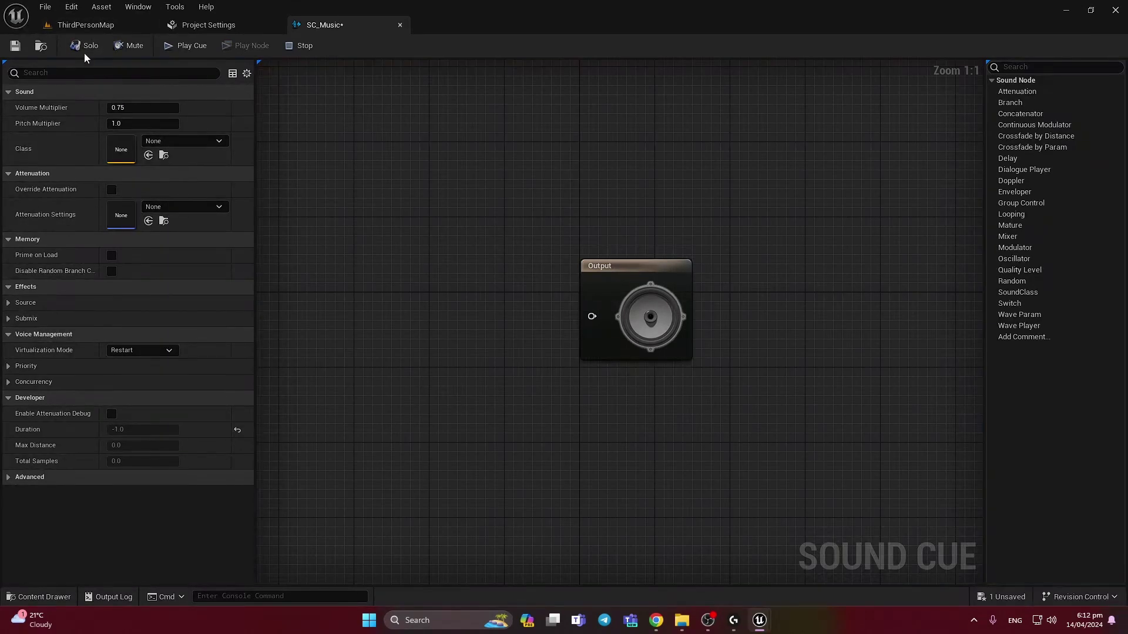
# Step: Add the sound waves Percussion_Loop__1, Percussion_Loop__9 and Percussion_Loop__10 to the SC_Music graph as Wave Player nodes
pyautogui.click(85, 25)
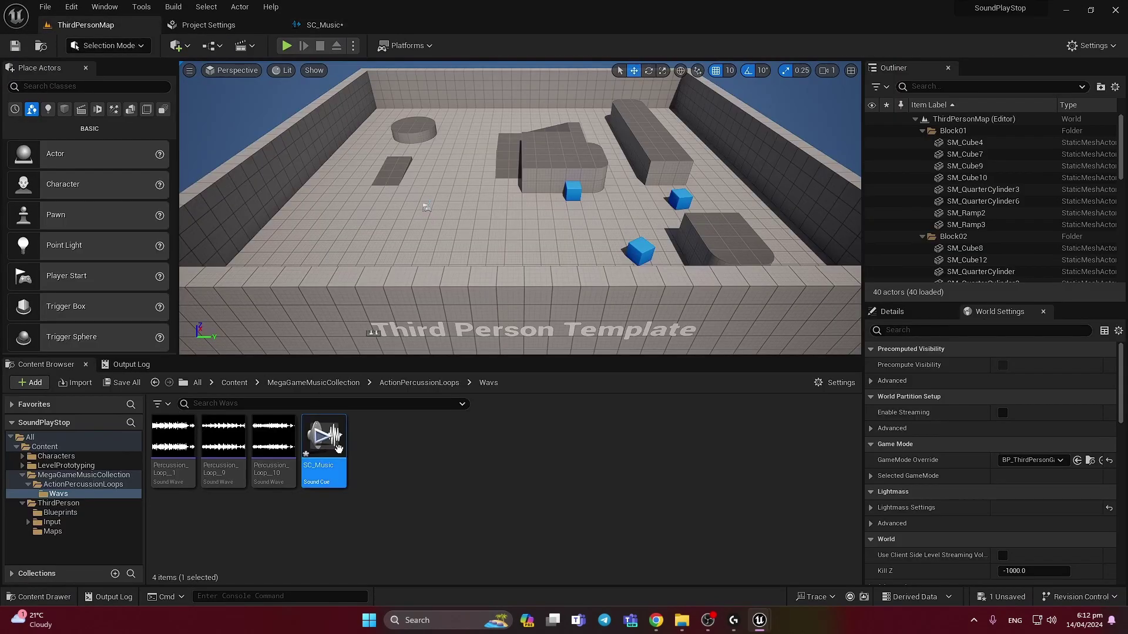
pyautogui.click(173, 469)
pyautogui.keyDown('shift'); pyautogui.click(282, 473); pyautogui.keyUp('shift')
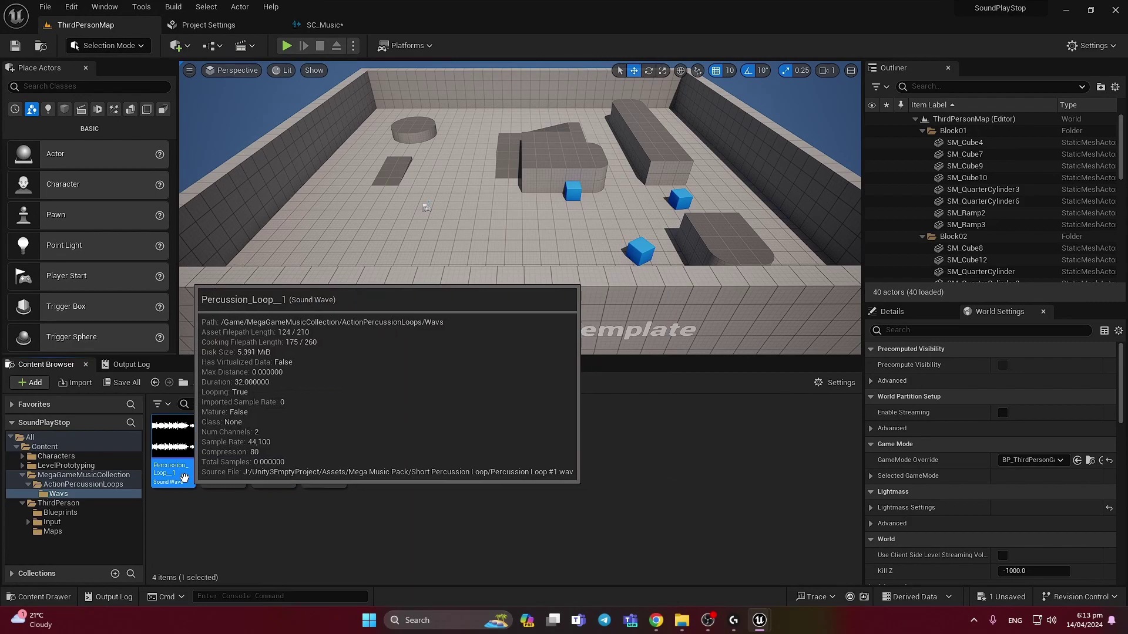
pyautogui.click(187, 473)
pyautogui.keyDown('shift'); pyautogui.click(276, 478); pyautogui.keyUp('shift')
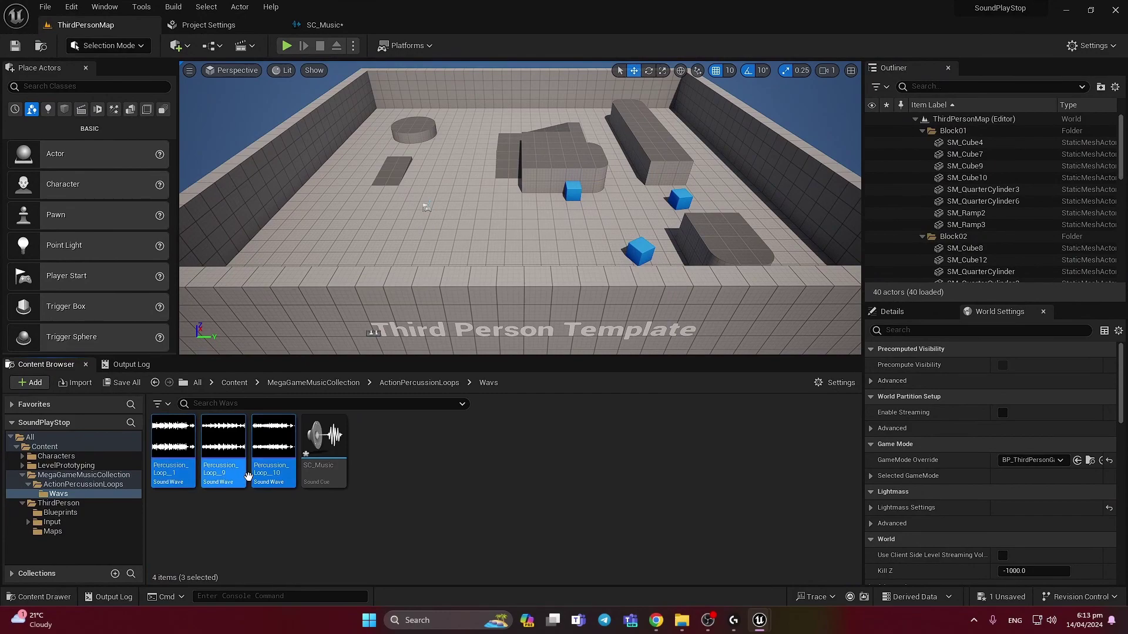
pyautogui.moveTo(249, 475); pyautogui.dragTo(346, 276)
pyautogui.moveTo(360, 245); pyautogui.dragTo(539, 222, button='right')
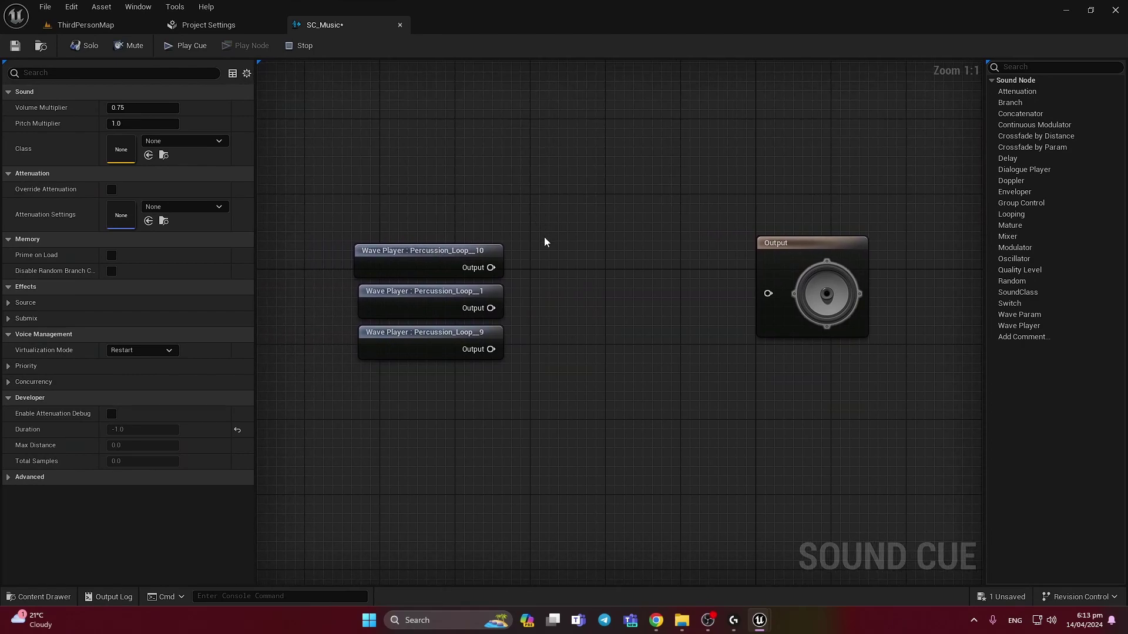
# Step: Add a Concatenator node fed by the Percussion_Loop__10 player and give it three inputs
pyautogui.moveTo(492, 267); pyautogui.dragTo(542, 271)
pyautogui.write('co')
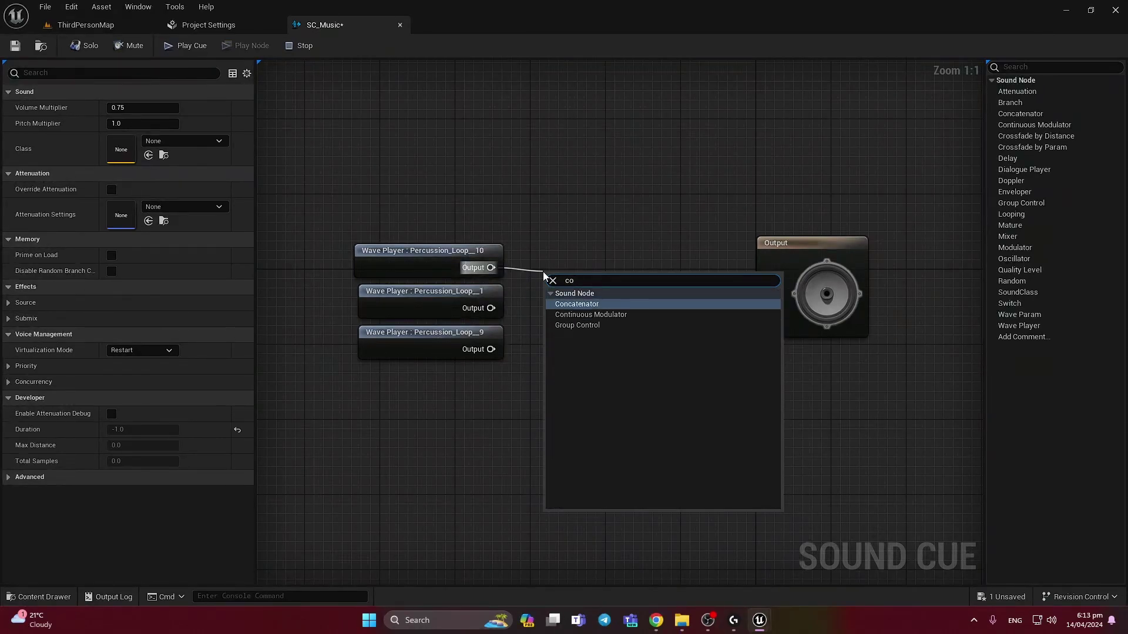
pyautogui.press('Return')
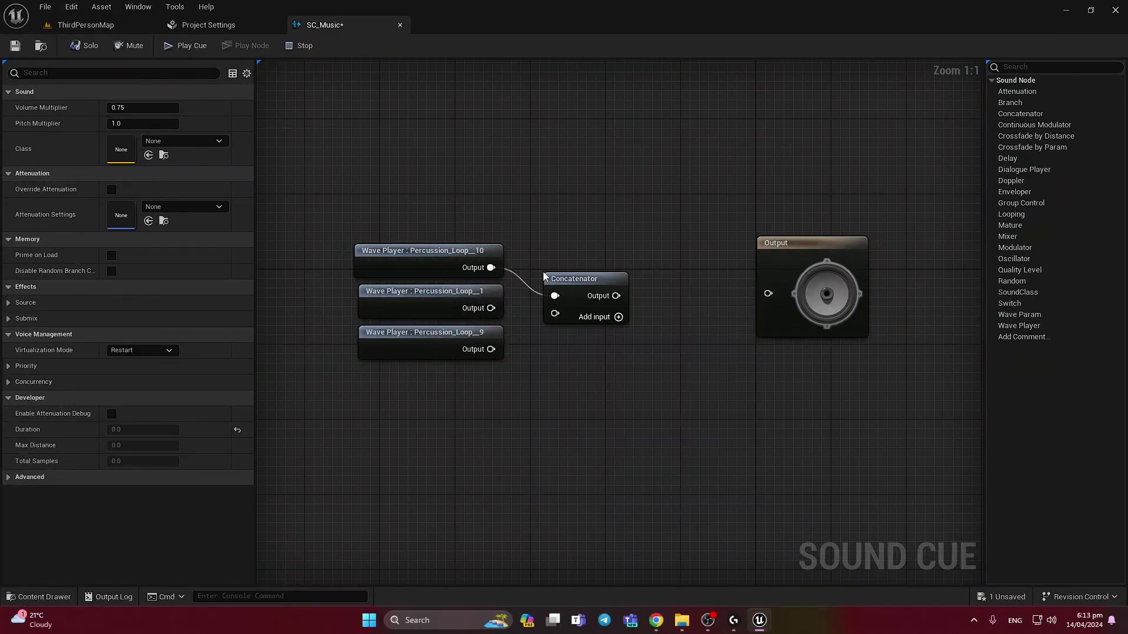
pyautogui.click(592, 316)
pyautogui.click(592, 316)
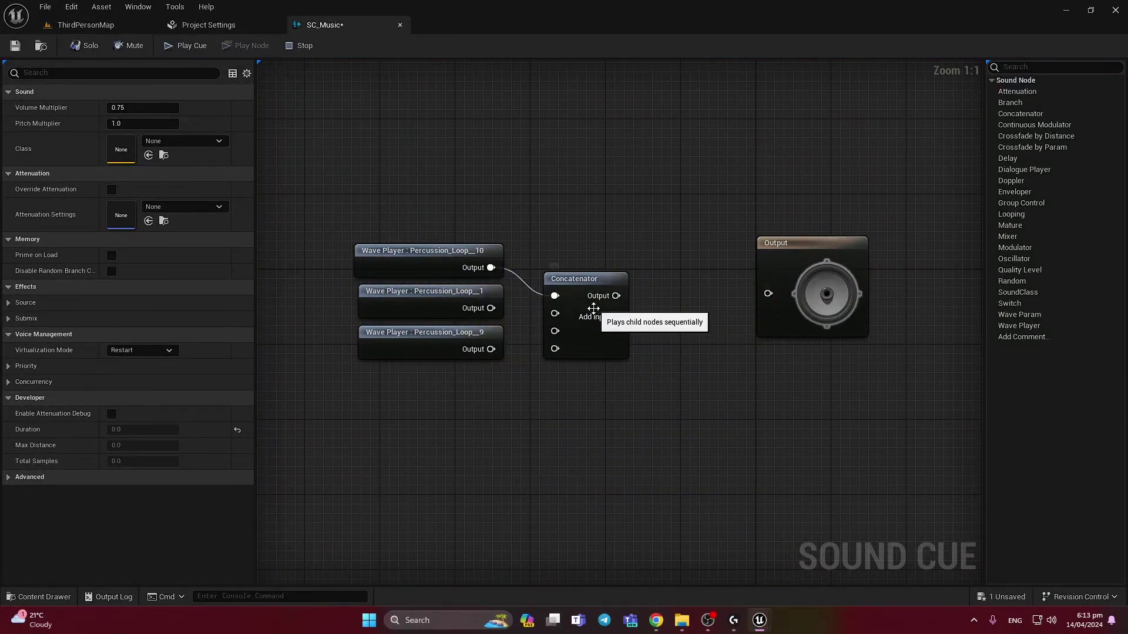
pyautogui.hotkey('ctrl', 'z')
# Step: Connect the Percussion_Loop__1 and Percussion_Loop__9 players to the Concatenator's second and third inputs
pyautogui.moveTo(555, 313); pyautogui.dragTo(493, 309)
pyautogui.moveTo(491, 349); pyautogui.dragTo(608, 320)
pyautogui.click(531, 304)
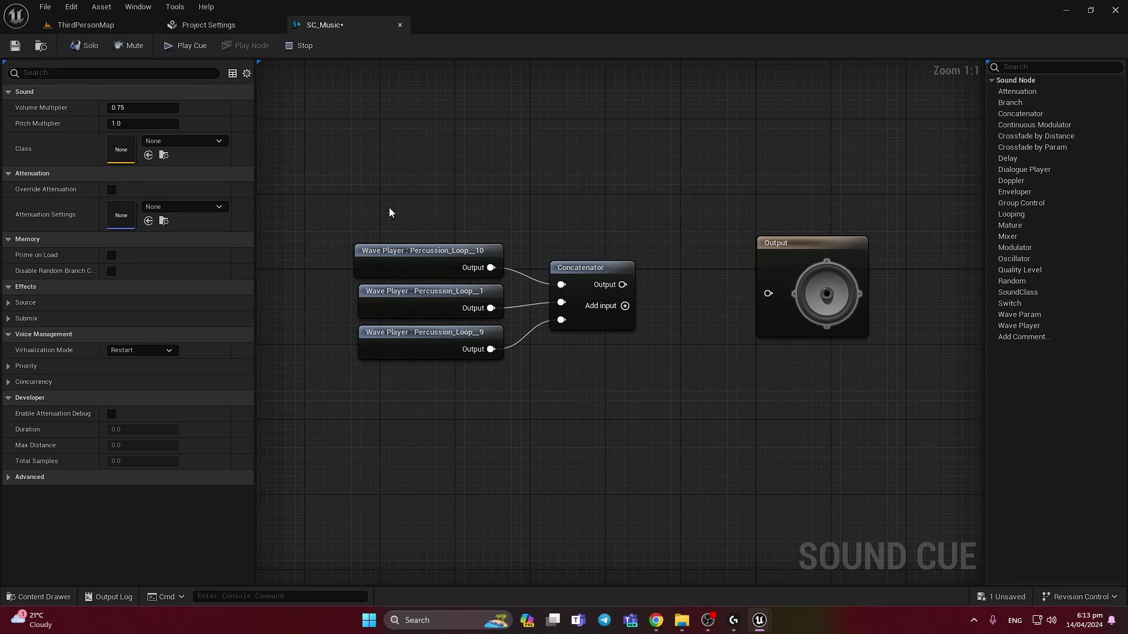
# Step: Spread out the cue graph by moving the Concatenator to the right and the Percussion_Loop__9 player down and left
pyautogui.moveTo(389, 207); pyautogui.dragTo(428, 249)
pyautogui.click(326, 286)
pyautogui.click(372, 302)
pyautogui.click(323, 308)
pyautogui.click(435, 347)
pyautogui.click(529, 370)
pyautogui.click(590, 308)
pyautogui.moveTo(594, 318); pyautogui.dragTo(611, 318)
pyautogui.click(591, 364)
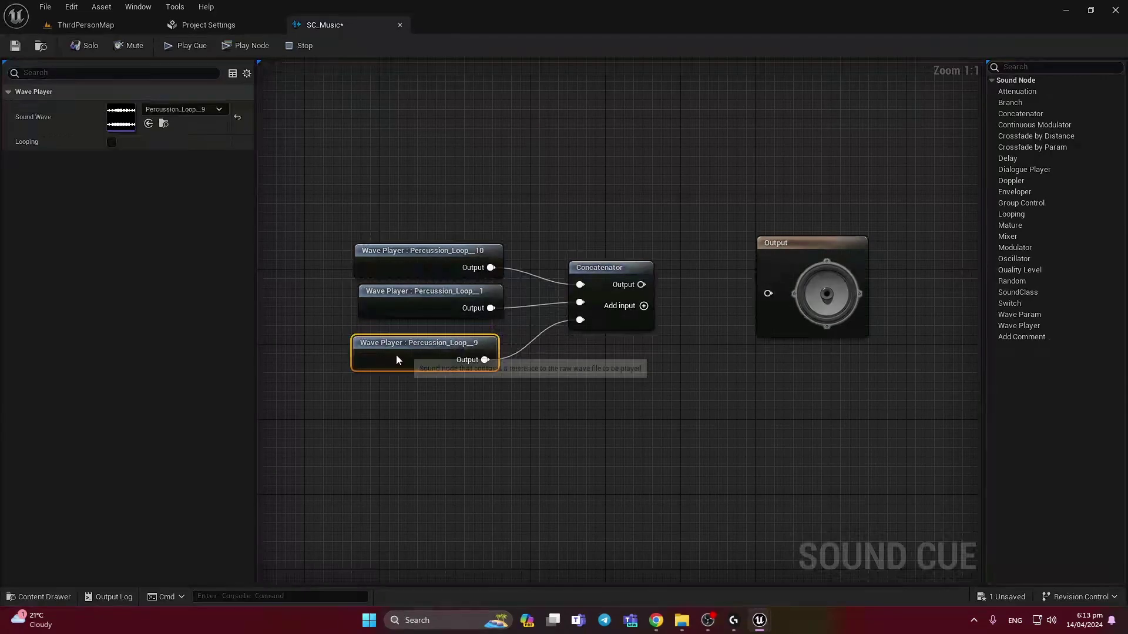
pyautogui.moveTo(393, 357); pyautogui.dragTo(344, 375)
pyautogui.click(498, 376)
# Step: Insert a Looping node between the Percussion_Loop__9 player and the Concatenator's third input
pyautogui.moveTo(440, 373); pyautogui.dragTo(484, 377)
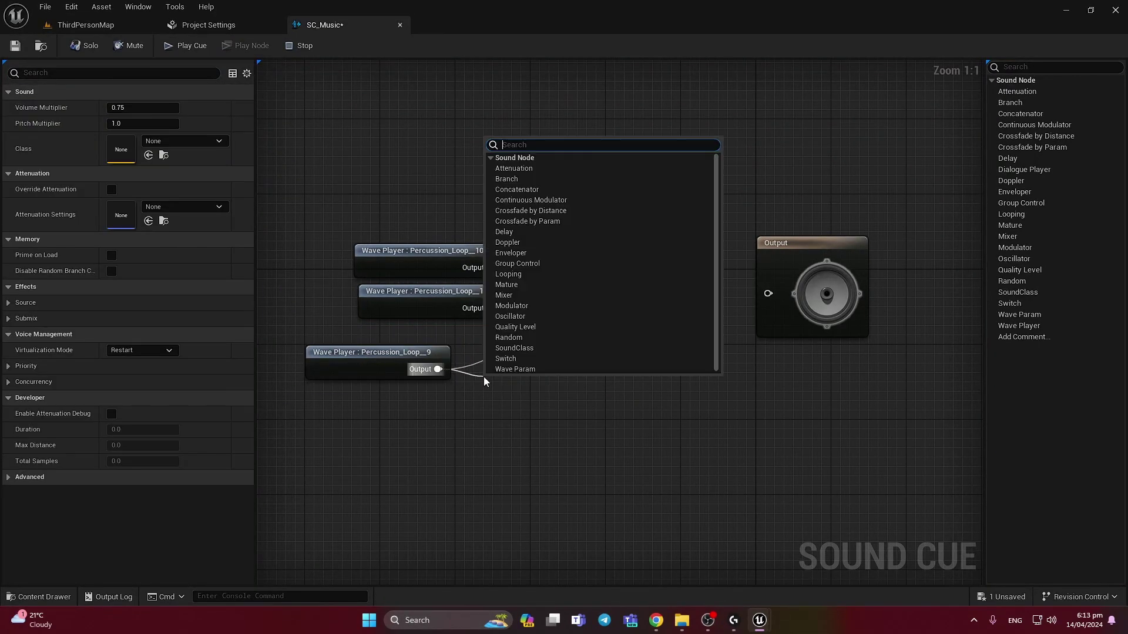
pyautogui.write('li')
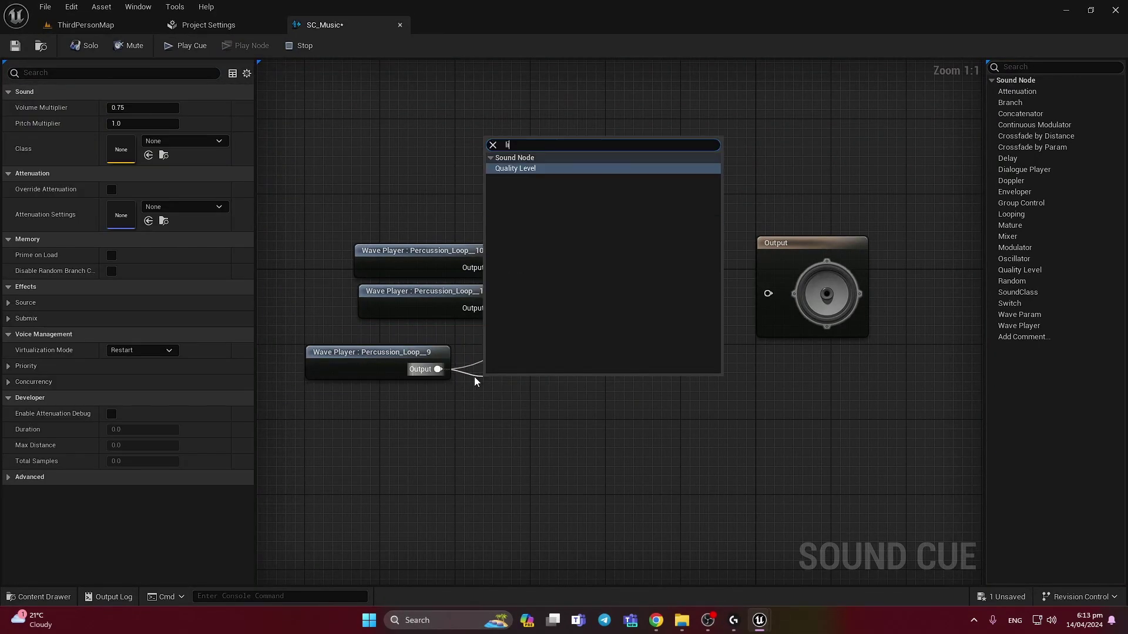
pyautogui.press('BackSpace')
pyautogui.press('BackSpace')
pyautogui.write('lo')
pyautogui.press('Return')
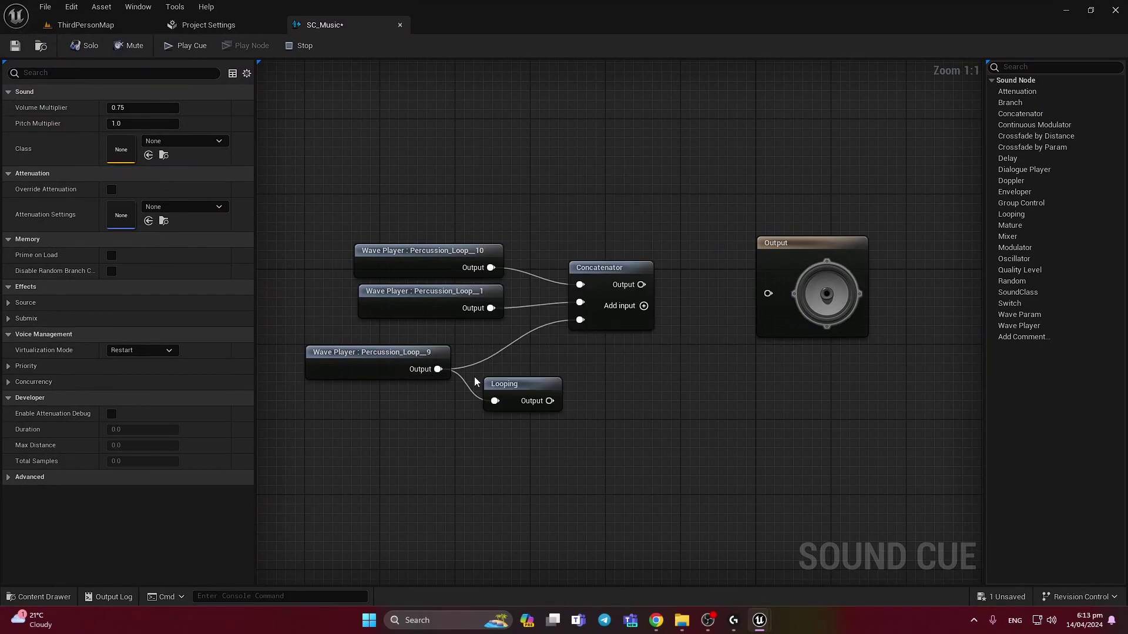
pyautogui.moveTo(550, 401); pyautogui.dragTo(533, 346)
pyautogui.click(352, 352)
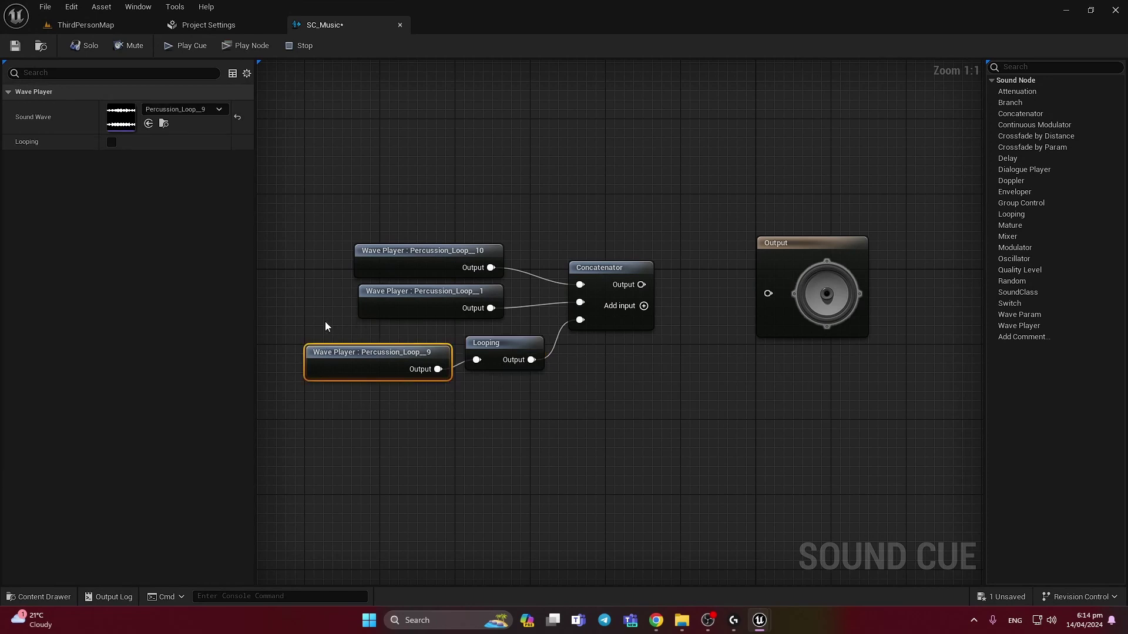
# Step: Connect the Concatenator to the cue's Output node and save the SC_Music cue
pyautogui.moveTo(641, 284); pyautogui.dragTo(767, 294)
pyautogui.moveTo(680, 245); pyautogui.dragTo(317, 413)
pyautogui.moveTo(420, 318); pyautogui.dragTo(423, 323)
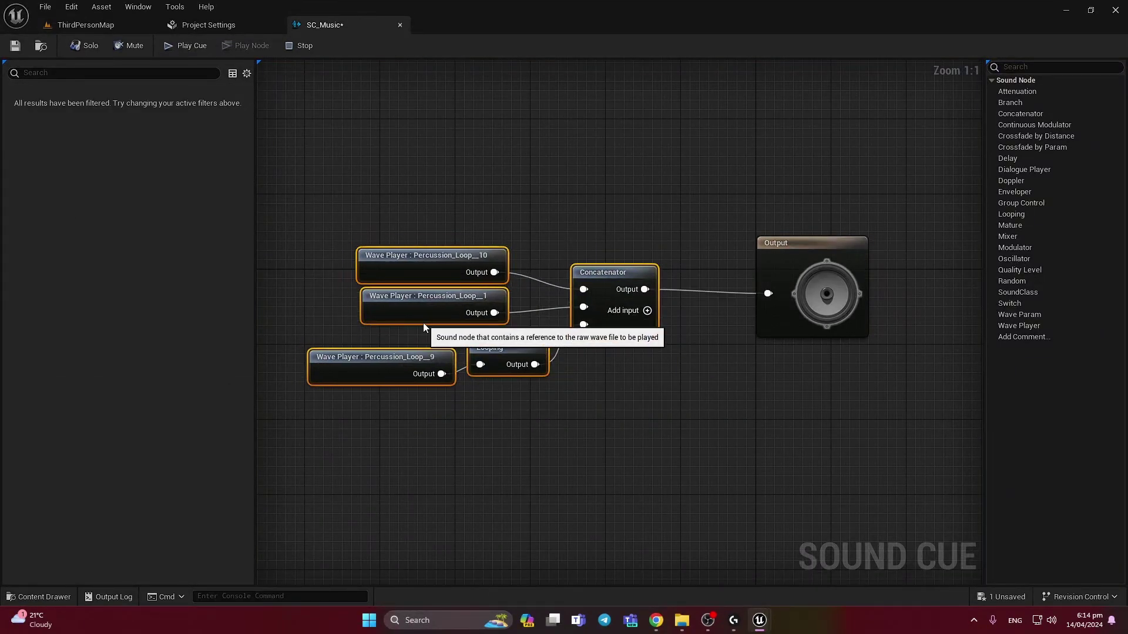
pyautogui.click(376, 227)
pyautogui.click(15, 46)
# Step: Open the BP_ThirdPersonCharacter blueprint from the ThirdPerson Blueprints folder and dock its editor beside the other open assets
pyautogui.click(58, 29)
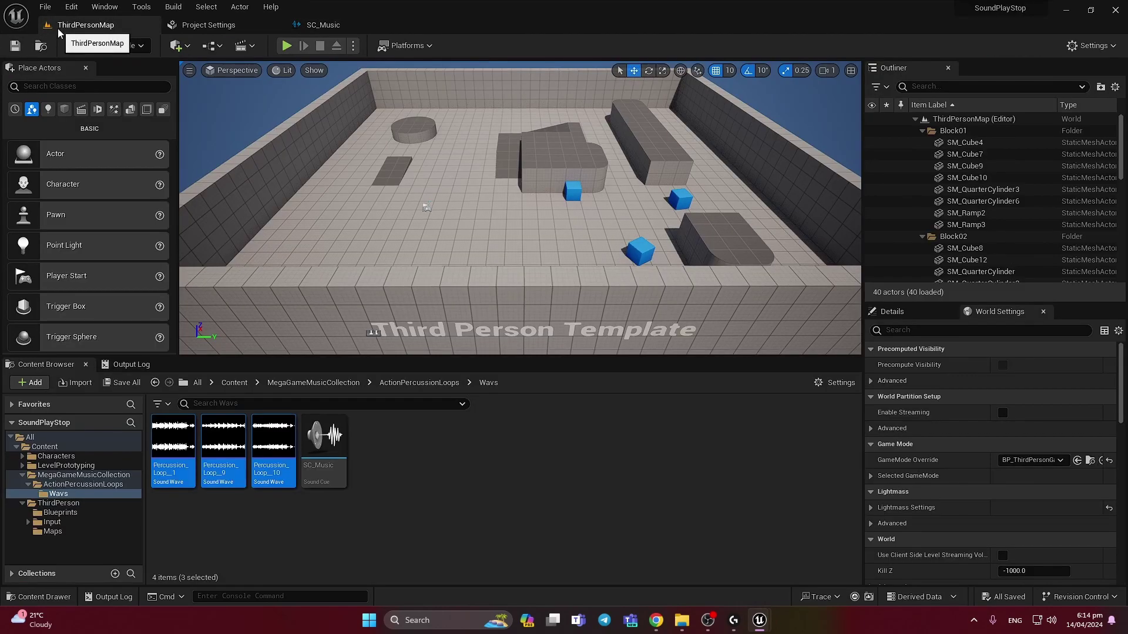
pyautogui.click(442, 488)
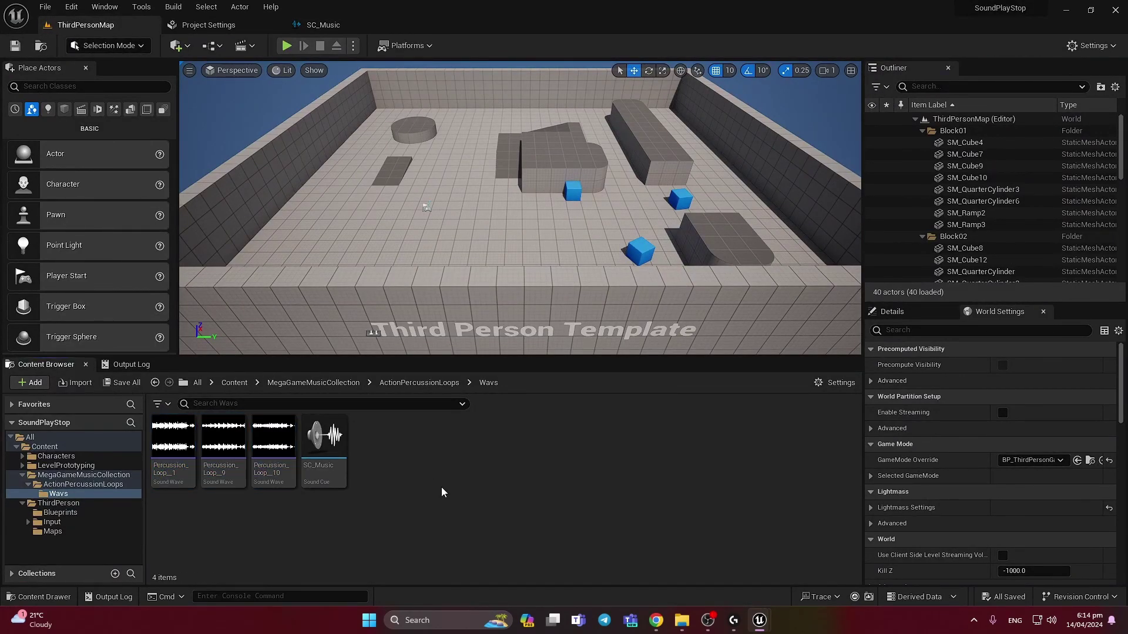
pyautogui.click(83, 505)
pyautogui.click(79, 512)
pyautogui.click(169, 483)
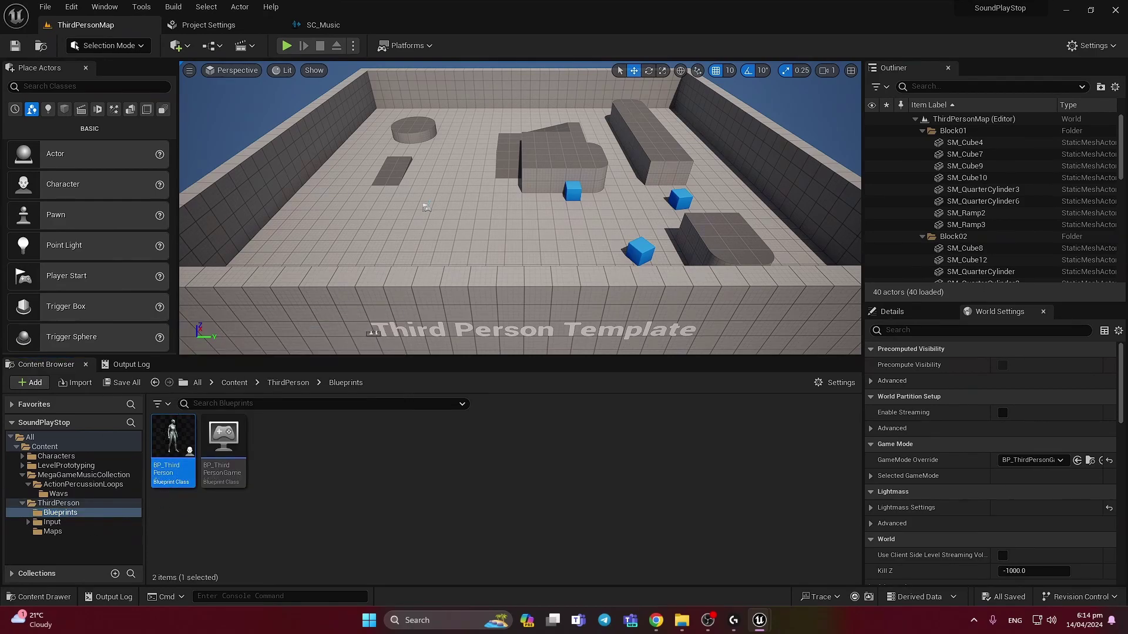
pyautogui.moveTo(8, 205); pyautogui.dragTo(489, 29)
# Step: Insert a Sequence node between Event BeginPlay and Cast To PlayerController in the character's Event Graph
pyautogui.moveTo(242, 182); pyautogui.dragTo(243, 244, button='right')
pyautogui.scroll(3, 532, 246)
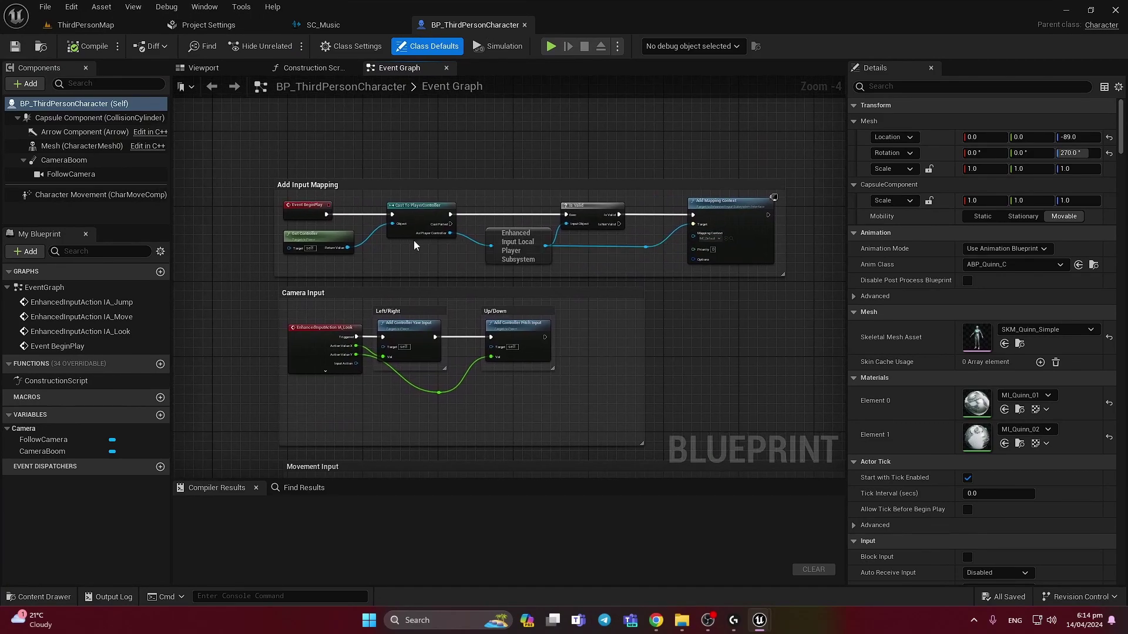
pyautogui.moveTo(325, 202); pyautogui.dragTo(364, 224, button='right')
pyautogui.moveTo(359, 224); pyautogui.dragTo(379, 223)
pyautogui.write('seq')
pyautogui.click(435, 362)
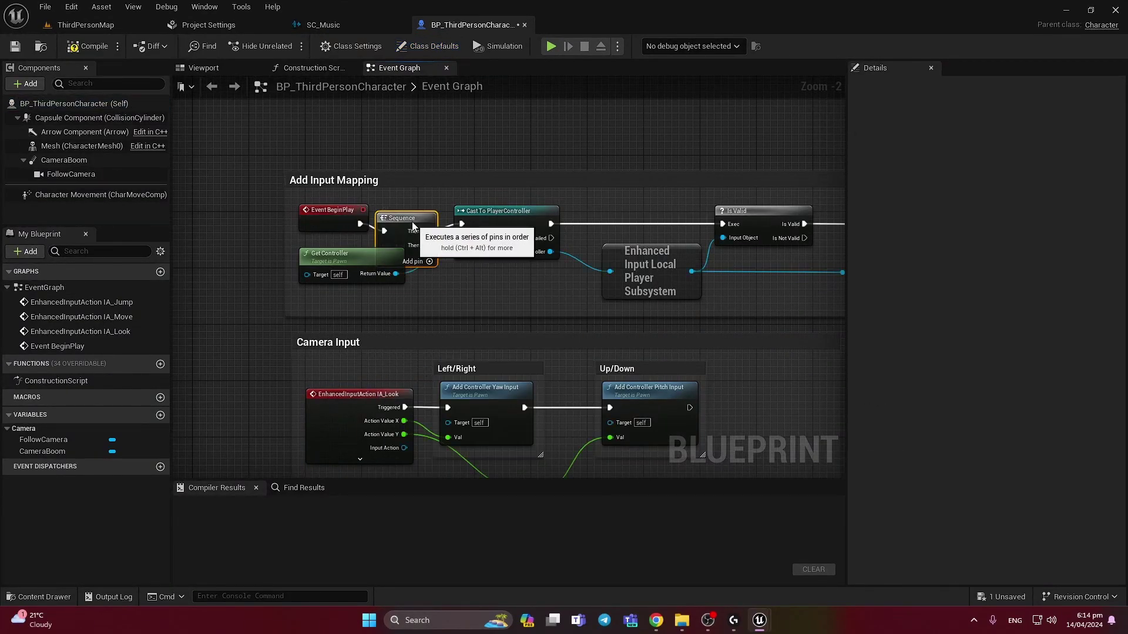
pyautogui.moveTo(421, 211); pyautogui.dragTo(424, 215)
# Step: Shift the Cast To PlayerController, Enhanced Input Local Player Subsystem and Is Valid nodes right to make room after the Sequence node
pyautogui.moveTo(529, 263); pyautogui.dragTo(460, 274, button='right')
pyautogui.moveTo(429, 226); pyautogui.dragTo(482, 231)
pyautogui.click(456, 283)
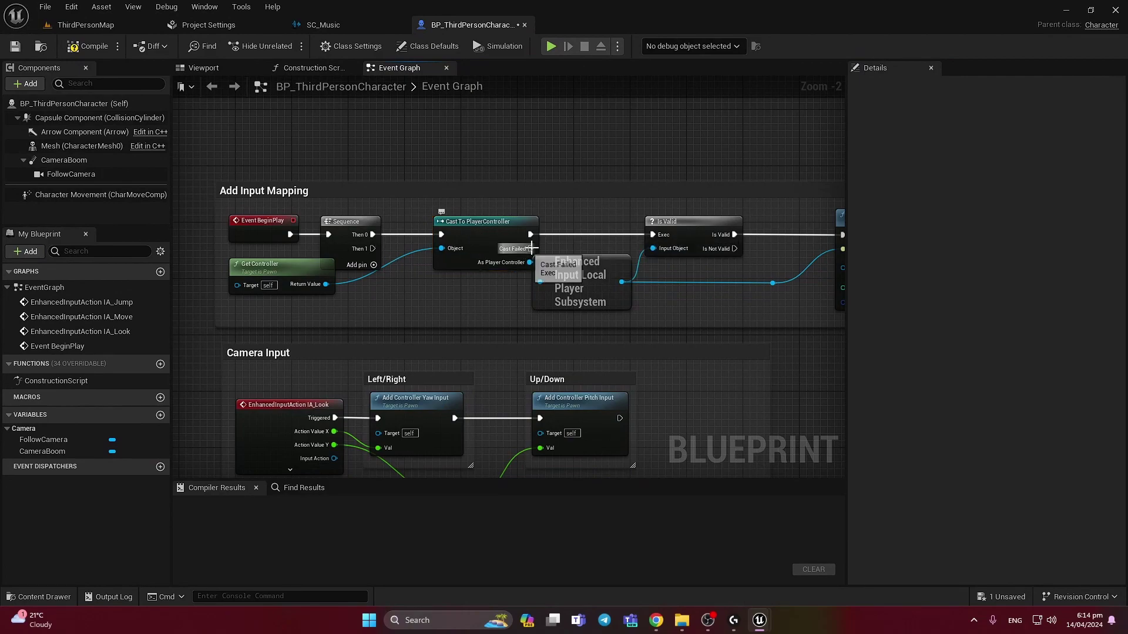
pyautogui.moveTo(598, 283); pyautogui.dragTo(654, 280)
pyautogui.moveTo(693, 228); pyautogui.dragTo(759, 228)
pyautogui.click(462, 292)
pyautogui.moveTo(440, 286); pyautogui.dragTo(457, 301, button='right')
# Step: Move the whole Add Input Mapping comment group upward, leaving free space above the Camera Input group
pyautogui.scroll(-1, 458, 302)
pyautogui.scroll(-1, 268, 189)
pyautogui.moveTo(268, 190); pyautogui.dragTo(249, 221, button='right')
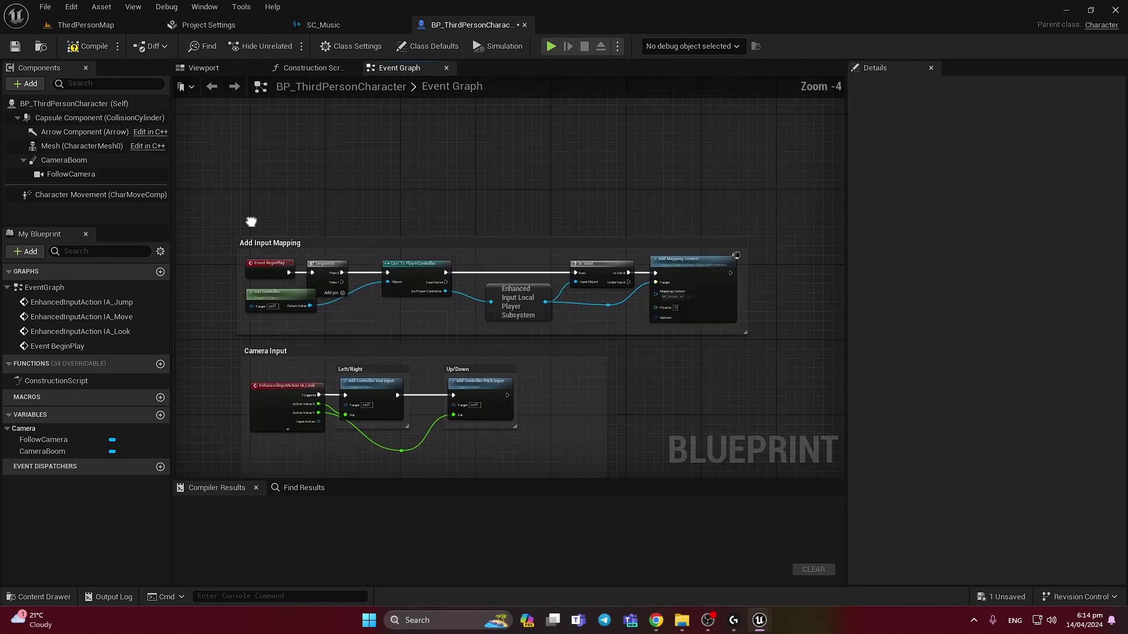
pyautogui.moveTo(234, 215); pyautogui.dragTo(720, 337)
pyautogui.moveTo(305, 242); pyautogui.dragTo(304, 195)
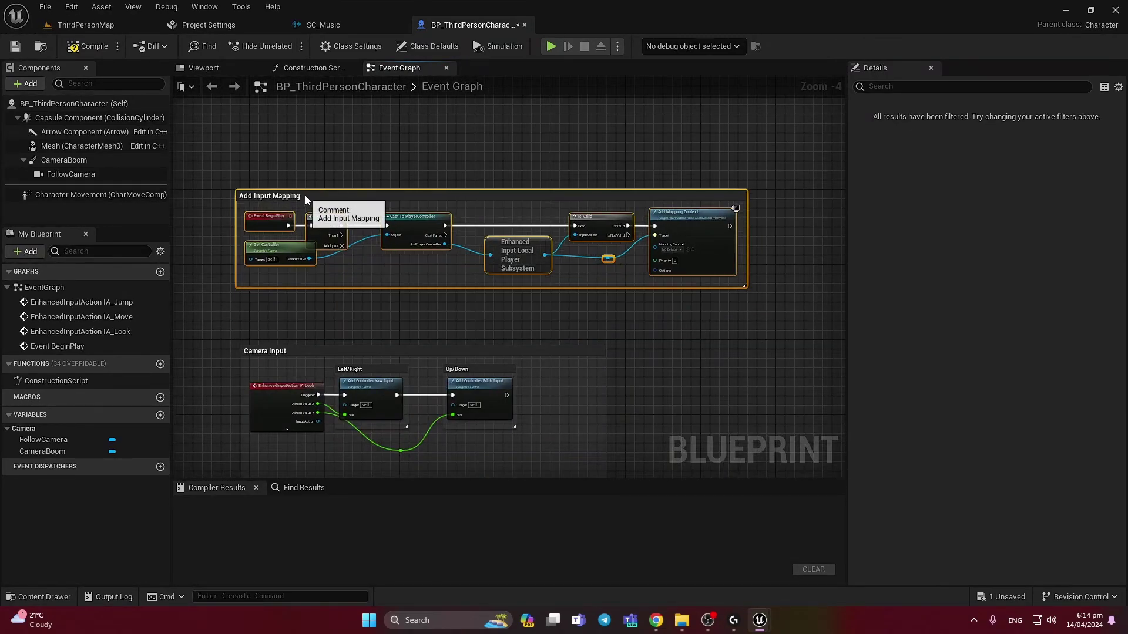
pyautogui.scroll(2, 349, 272)
pyautogui.click(369, 288)
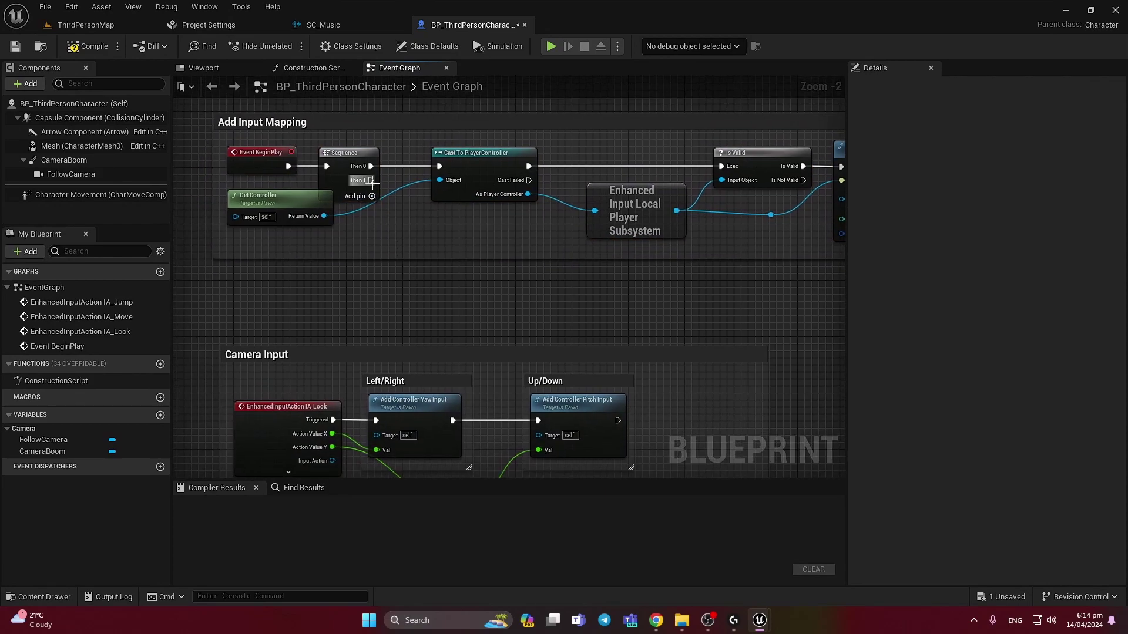
# Step: Add a Create Sound 2D node from the Sequence node's Then 1 output and place it below Cast To PlayerController
pyautogui.moveTo(371, 180); pyautogui.dragTo(446, 274)
pyautogui.click(412, 247)
pyautogui.moveTo(371, 180); pyautogui.dragTo(456, 302)
pyautogui.write('cre')
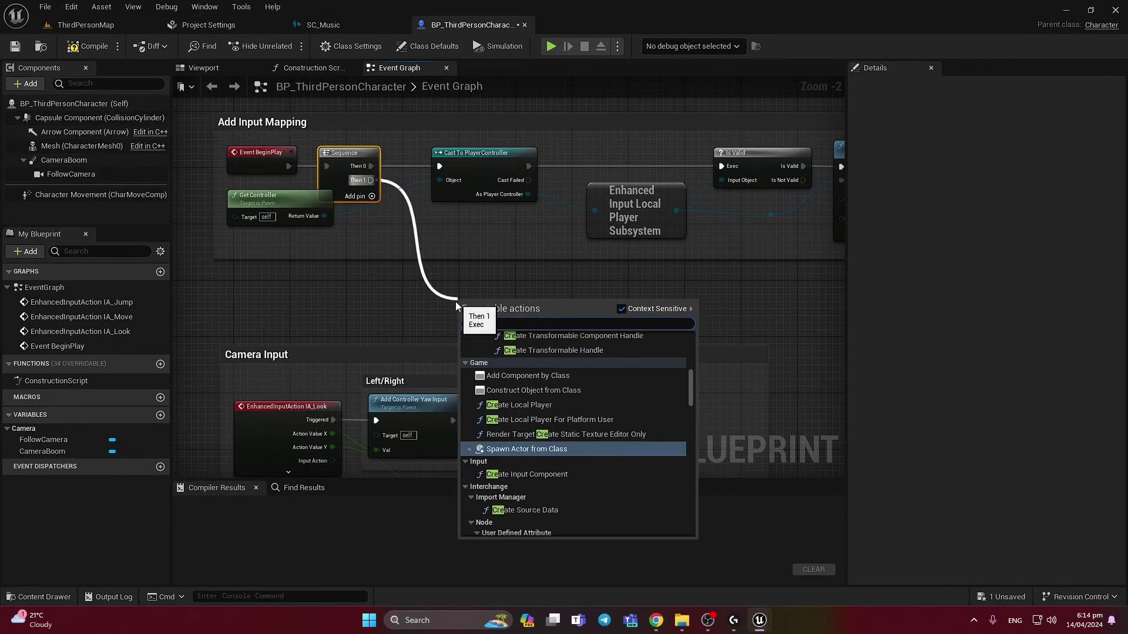
pyautogui.write('ate sound')
pyautogui.press('Up')
pyautogui.press('Return')
pyautogui.scroll(2, 456, 301)
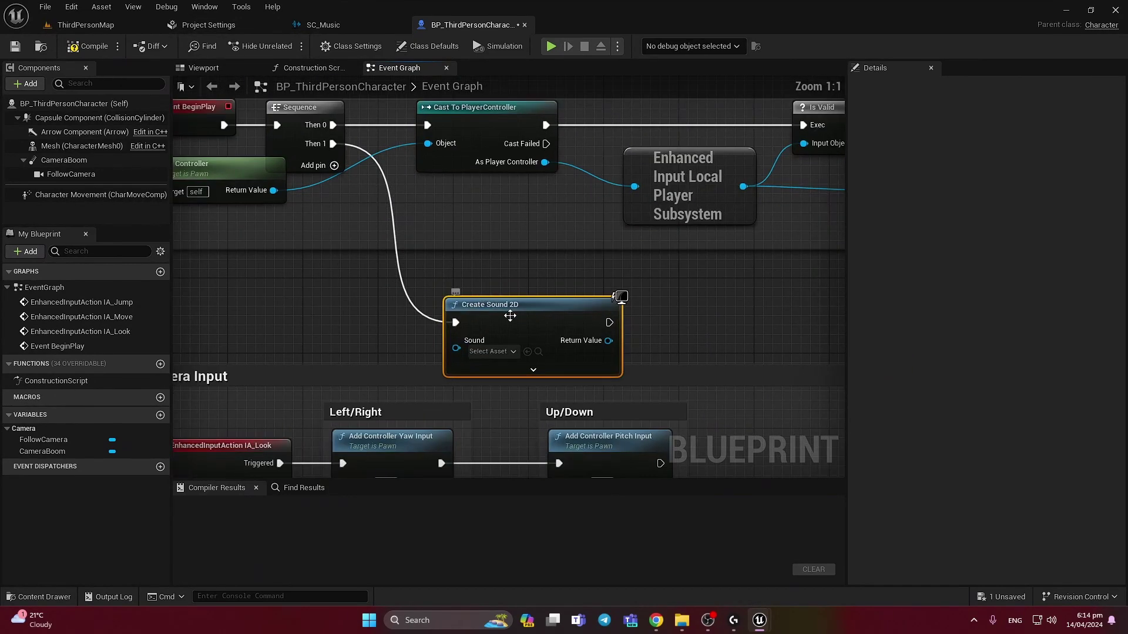
pyautogui.moveTo(449, 283); pyautogui.dragTo(443, 264)
# Step: Assign SC_Music as the Create Sound 2D node's sound, and compile and save the blueprint
pyautogui.click(428, 296)
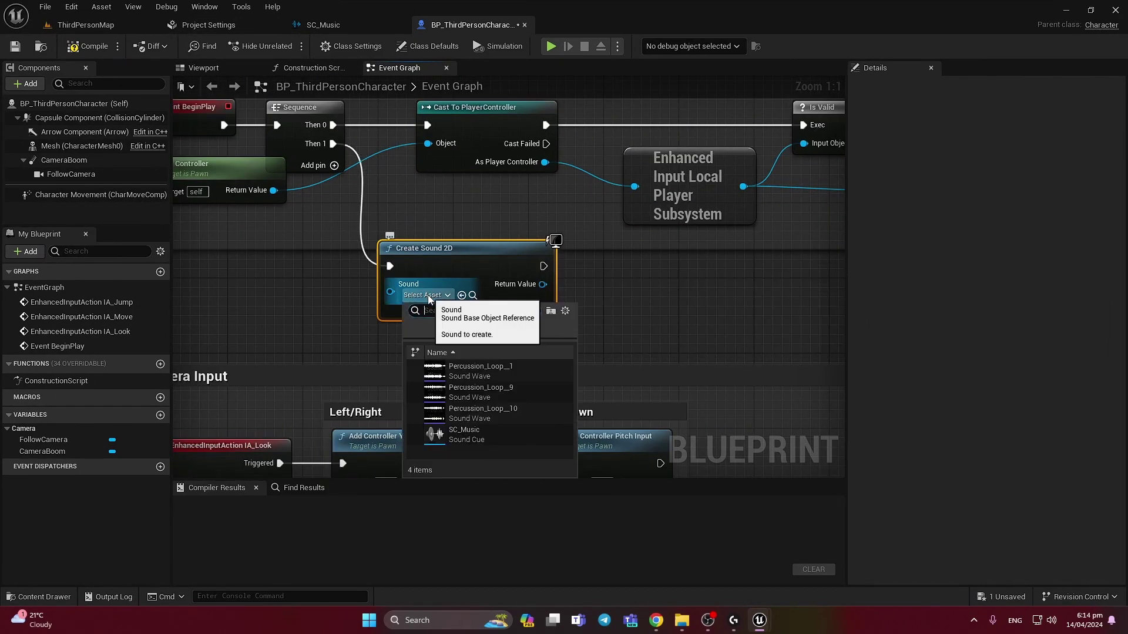
pyautogui.click(475, 442)
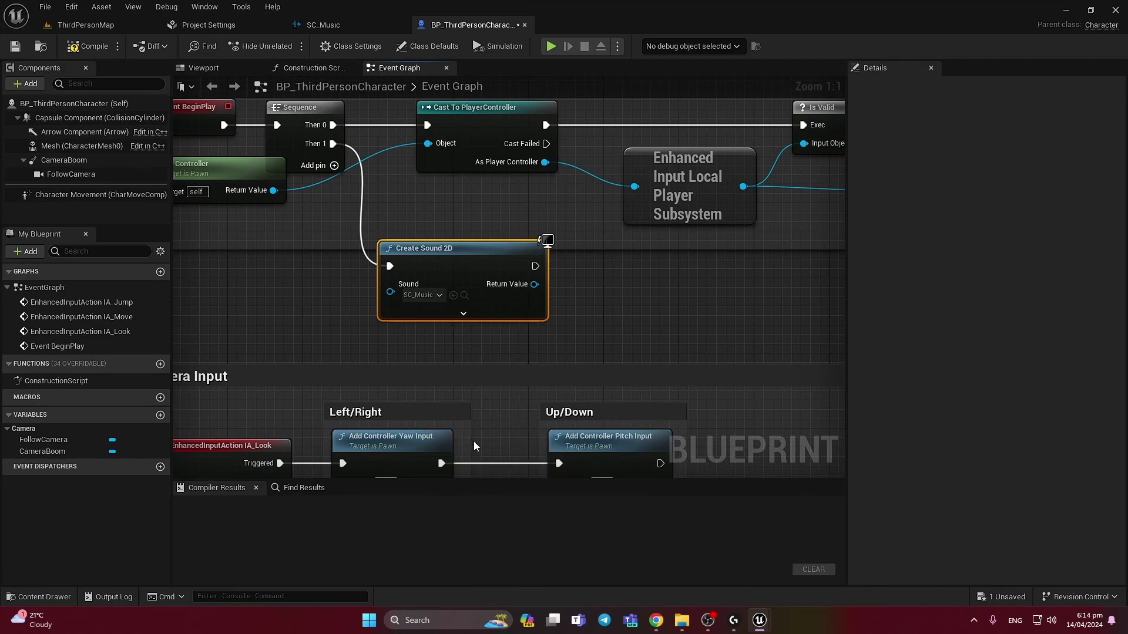
pyautogui.click(86, 46)
pyautogui.click(15, 46)
# Step: Promote Create Sound 2D's Return Value to a variable named SoundClass and align its SET node with Create Sound 2D
pyautogui.click(615, 297)
pyautogui.moveTo(615, 298); pyautogui.dragTo(580, 296, button='right')
pyautogui.moveTo(500, 281); pyautogui.dragTo(531, 288)
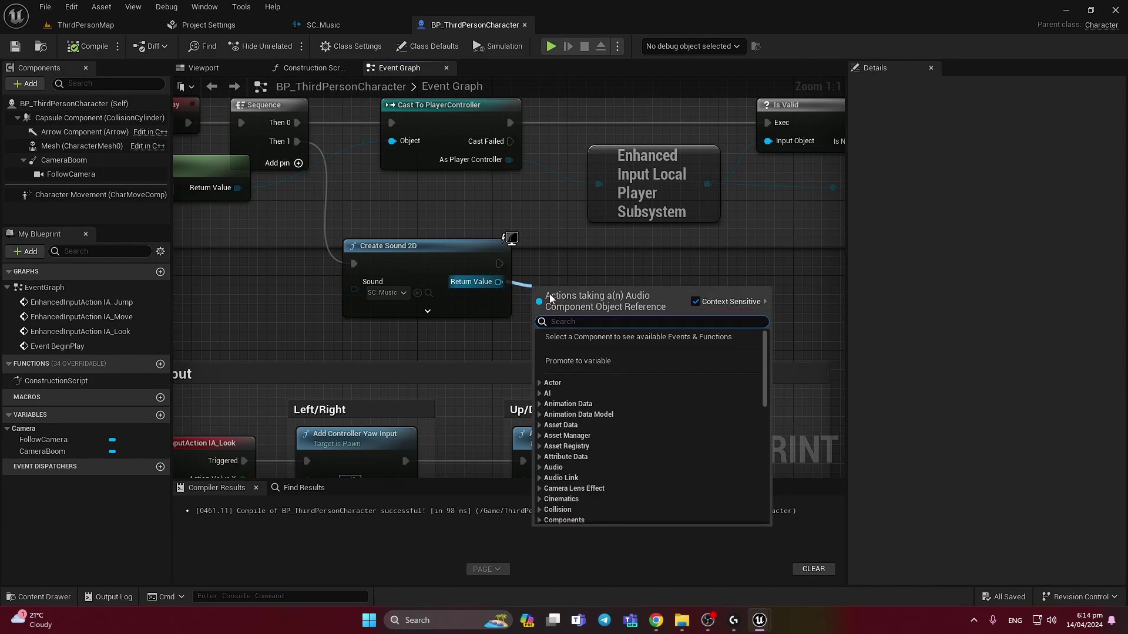
pyautogui.click(598, 361)
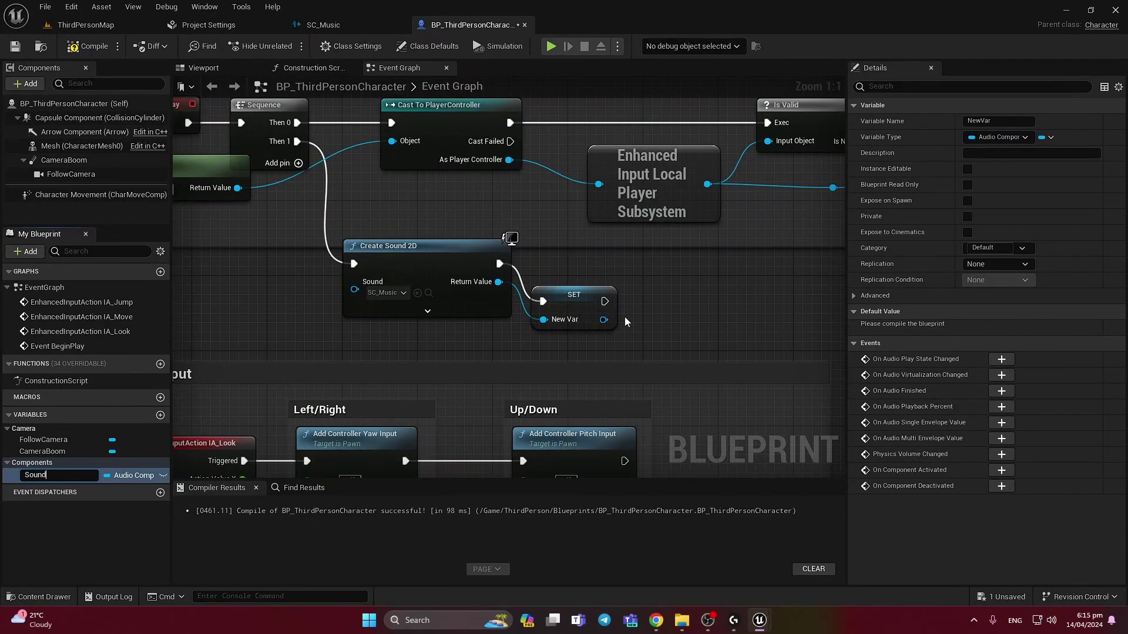
pyautogui.write('s')
pyautogui.press('Return')
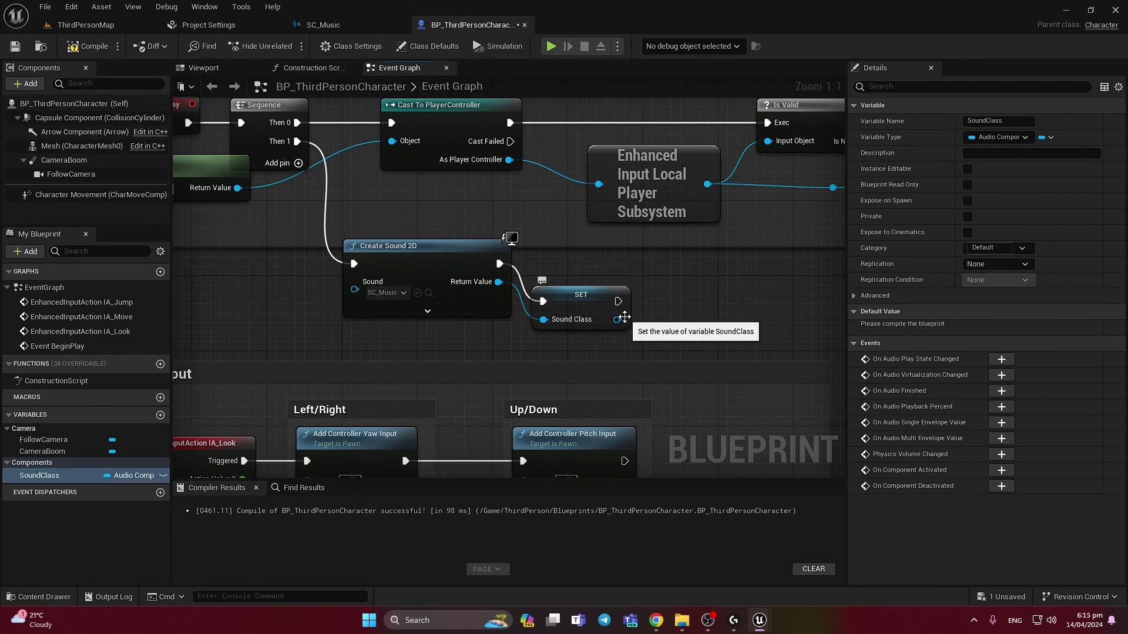
pyautogui.moveTo(592, 291); pyautogui.dragTo(612, 262)
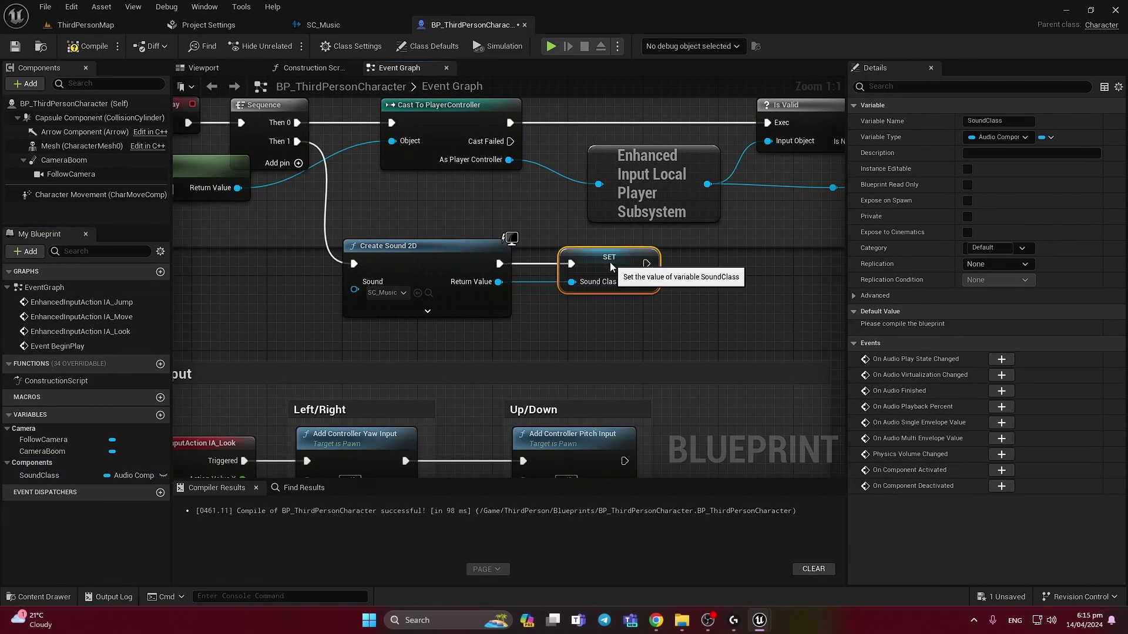
# Step: Add an audio component Play node fed by the SET node's Sound Class output, align it after SET, and compile and save
pyautogui.click(674, 288)
pyautogui.moveTo(675, 293); pyautogui.dragTo(594, 309, button='right')
pyautogui.moveTo(563, 300); pyautogui.dragTo(632, 305)
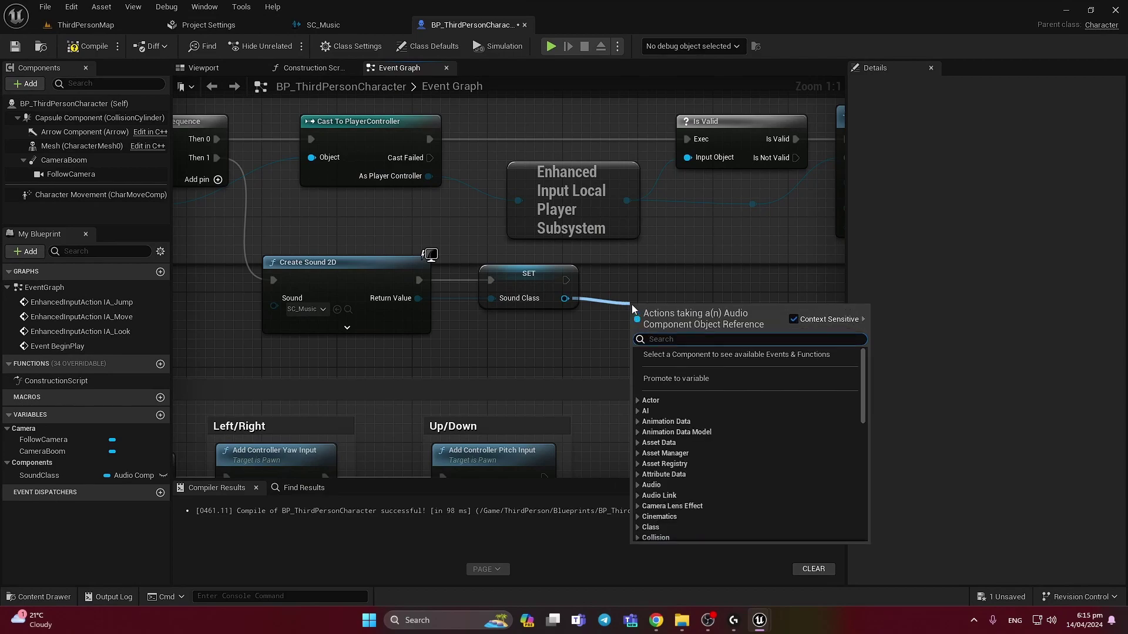
pyautogui.write('play')
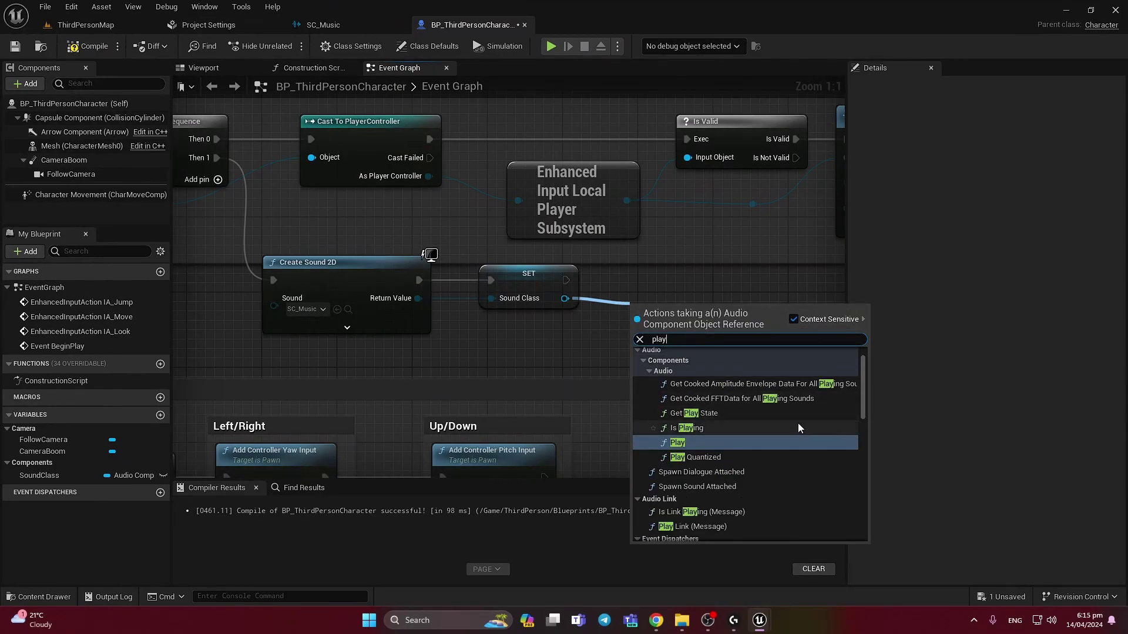
pyautogui.scroll(-5, 820, 424)
pyautogui.scroll(-6, 821, 424)
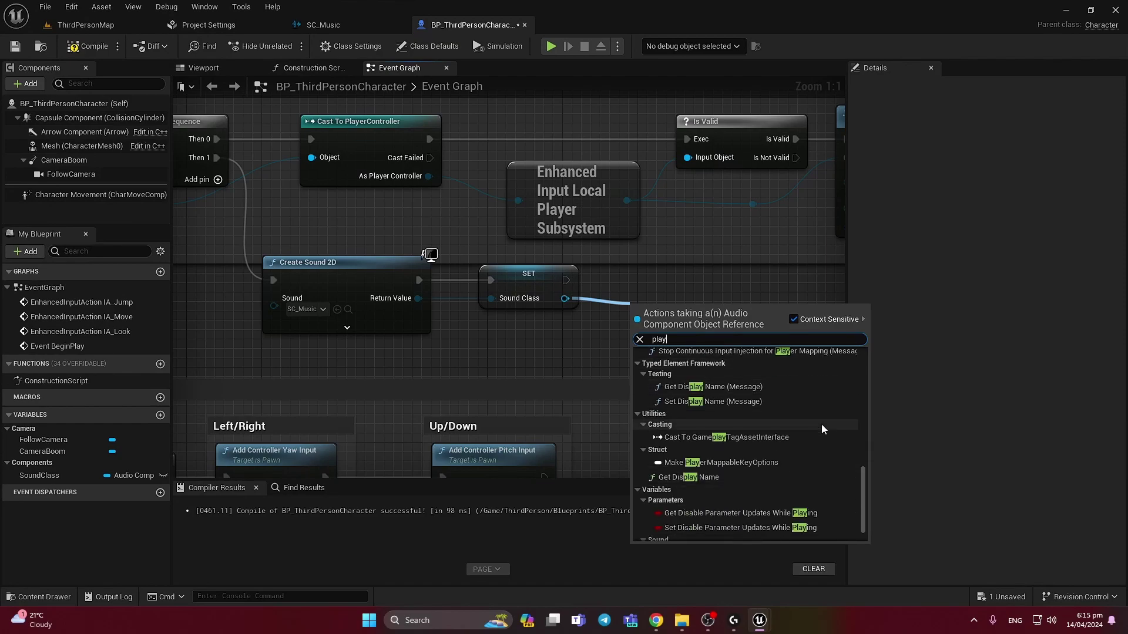
pyautogui.scroll(11, 821, 422)
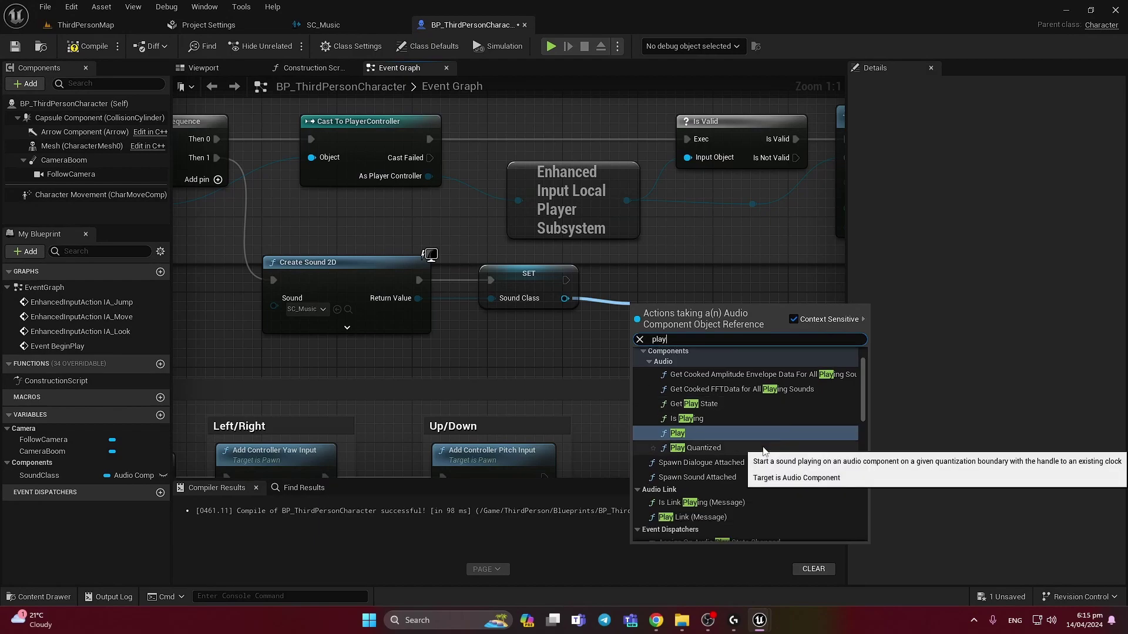
pyautogui.click(705, 470)
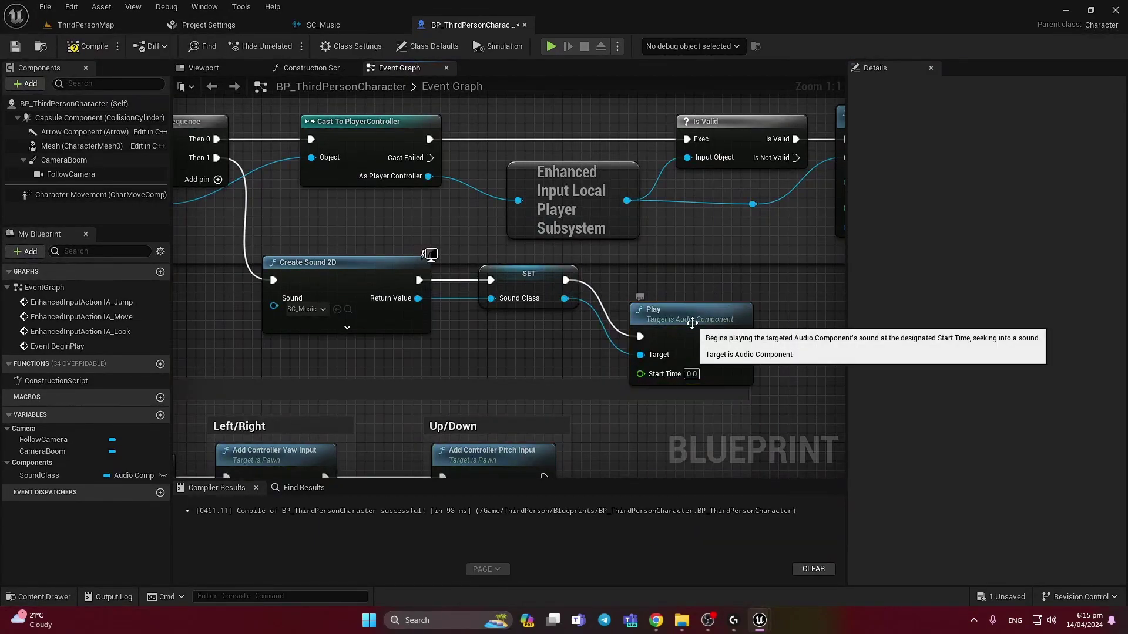
pyautogui.moveTo(693, 326); pyautogui.dragTo(702, 269)
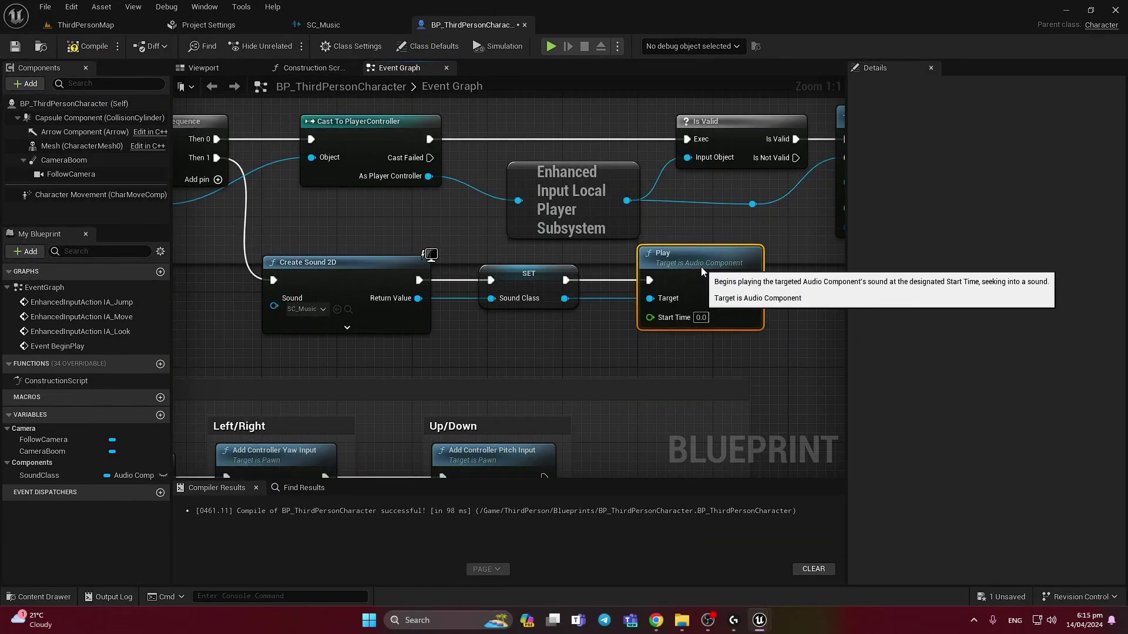
pyautogui.click(88, 49)
pyautogui.click(16, 48)
# Step: Play-test ThirdPersonMap, running and jumping with the character while listening to the music
pyautogui.click(83, 25)
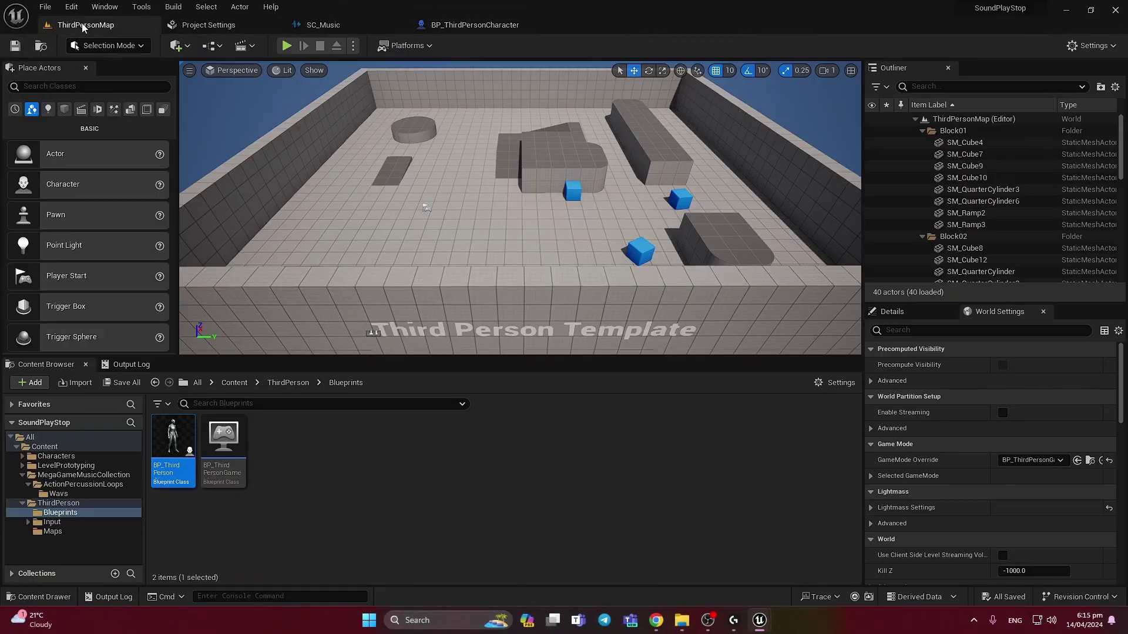
pyautogui.click(286, 45)
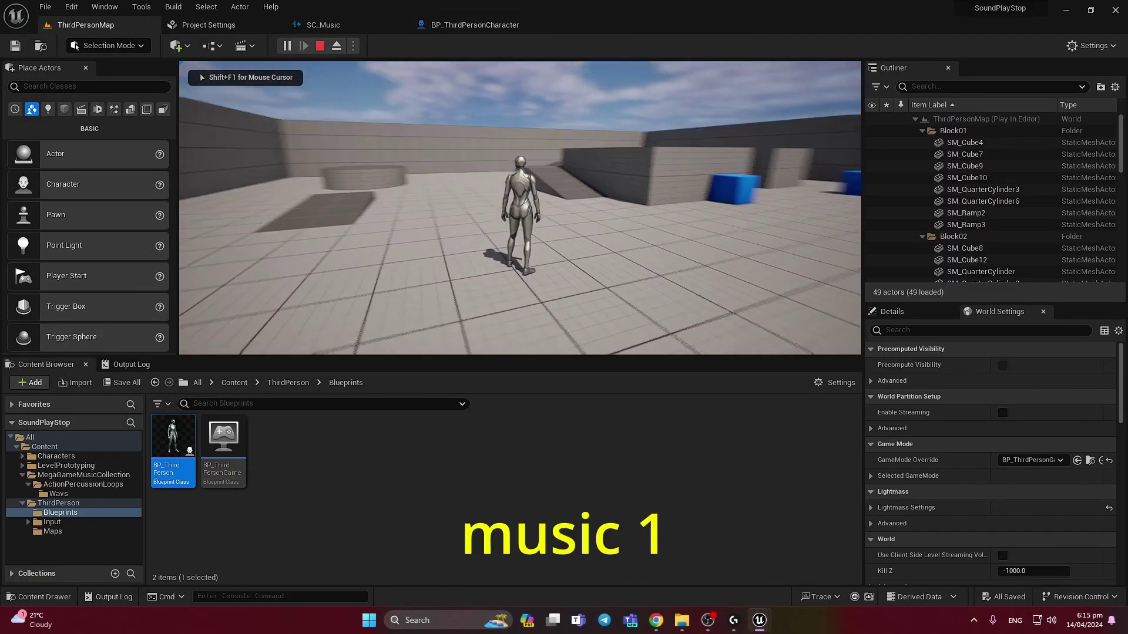
pyautogui.press('w')
pyautogui.press('space')
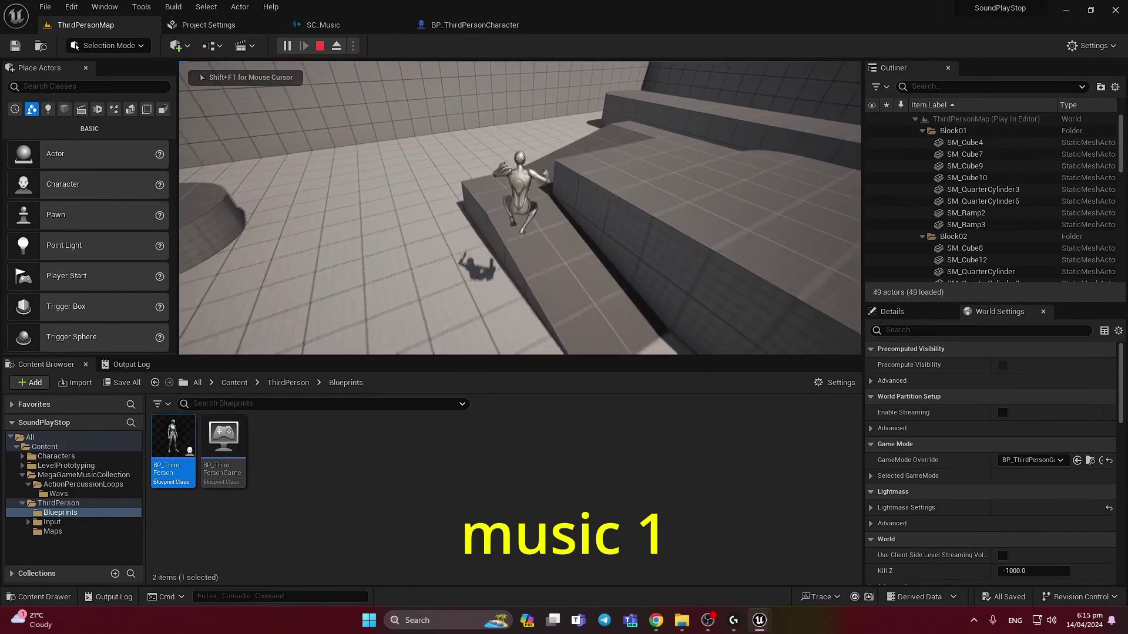
pyautogui.press('space')
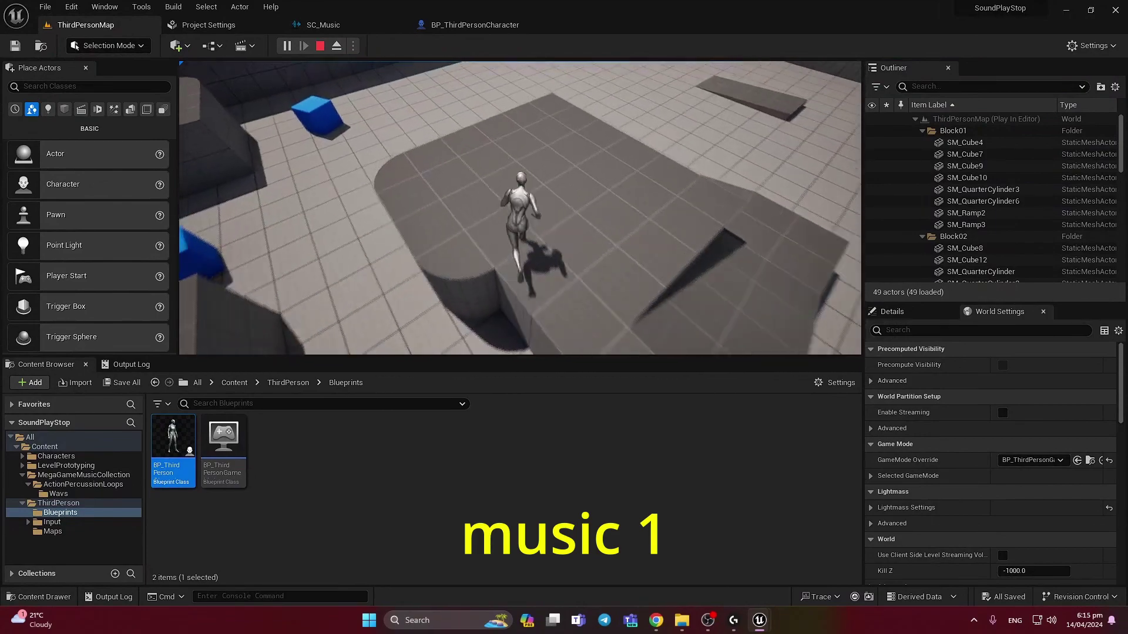
pyautogui.press('w')
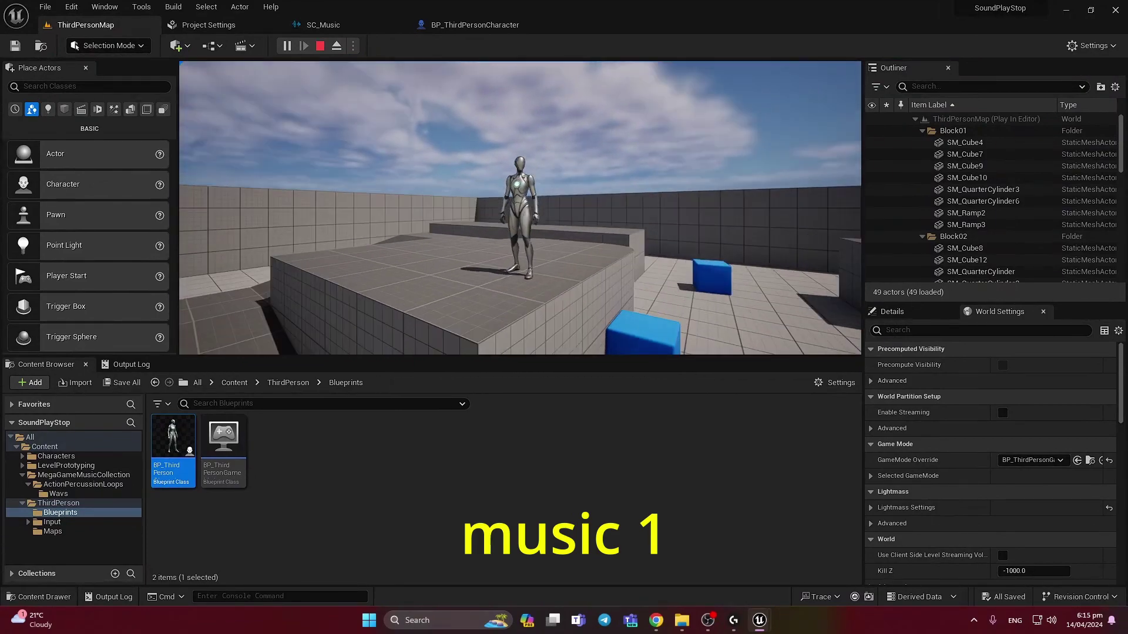
pyautogui.press('super')
# Step: Set the SC_Music sound cue's Volume Multiplier to 0.3 and save the cue
pyautogui.click(360, 26)
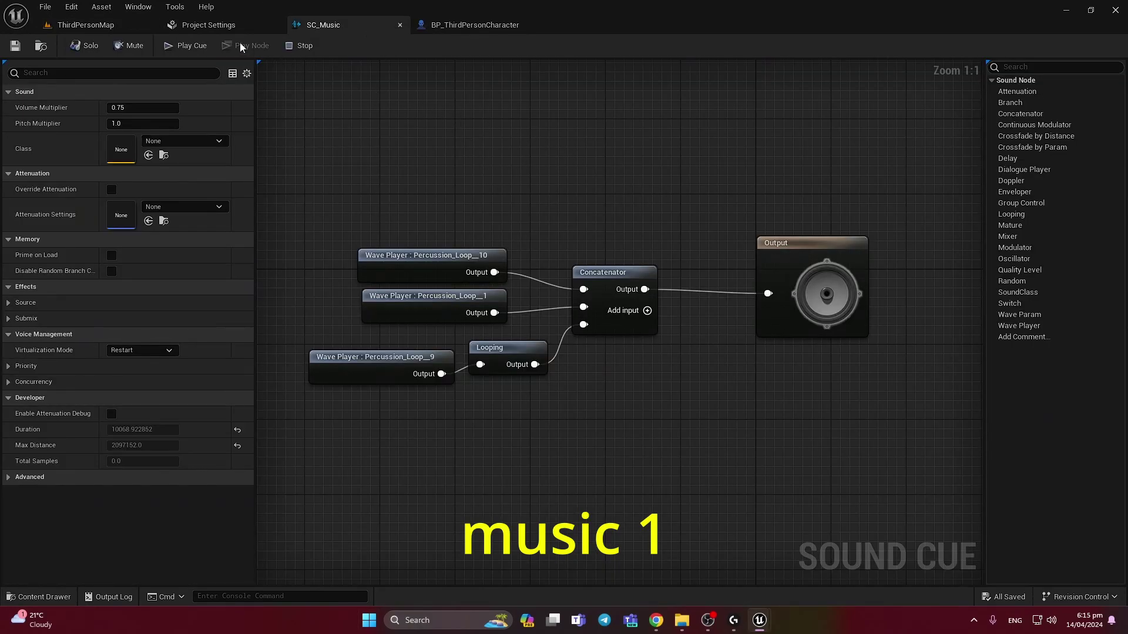
pyautogui.click(131, 107)
pyautogui.moveTo(132, 108); pyautogui.dragTo(120, 106)
pyautogui.write('.3')
pyautogui.press('Return')
pyautogui.click(20, 46)
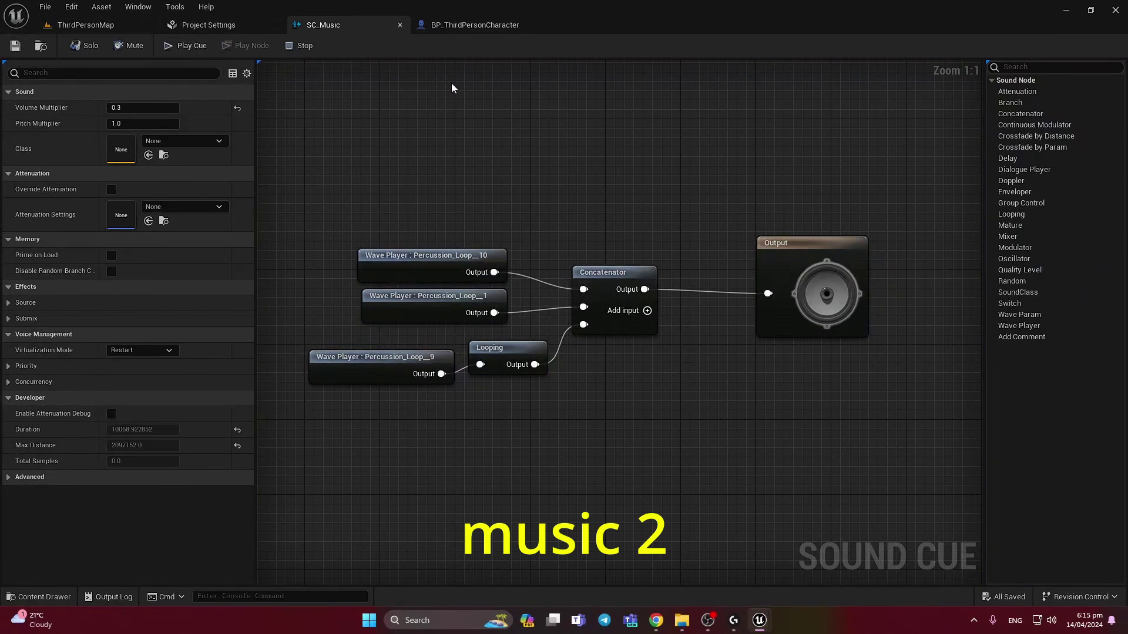
# Step: Play-test ThirdPersonMap again to hear the music at the lower volume, reviewing the character's sound nodes and the SC_Music cue
pyautogui.click(87, 25)
pyautogui.hotkey('alt', 'p')
pyautogui.press('w')
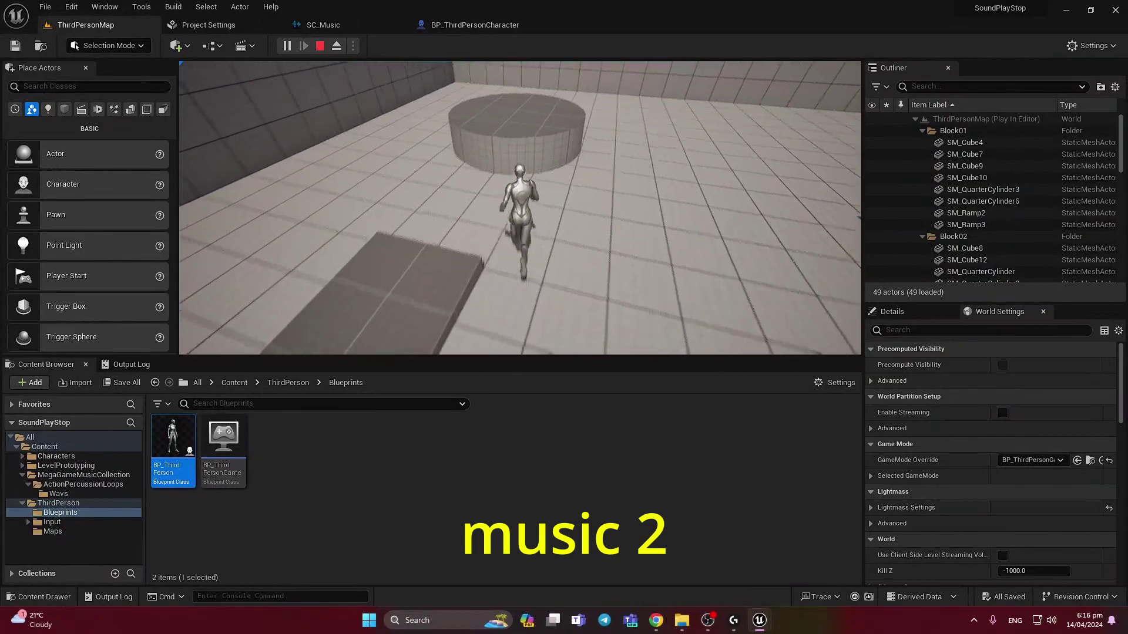
pyautogui.press('space')
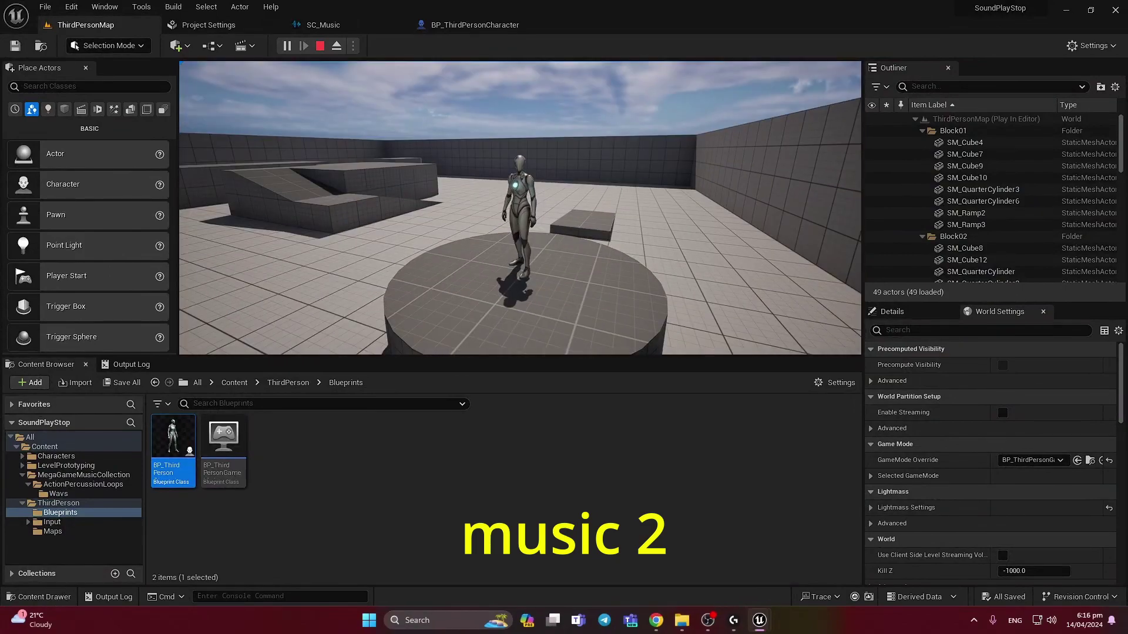
pyautogui.press('super')
pyautogui.press('super')
pyautogui.click(413, 29)
pyautogui.click(609, 347)
pyautogui.moveTo(608, 348); pyautogui.dragTo(593, 345, button='right')
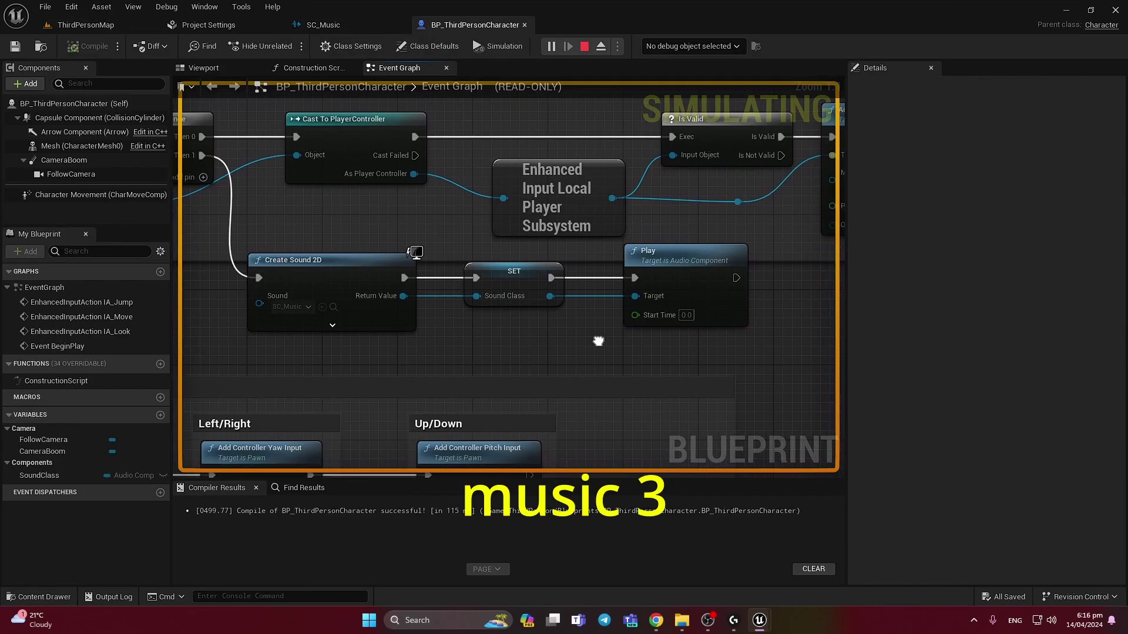
pyautogui.click(347, 23)
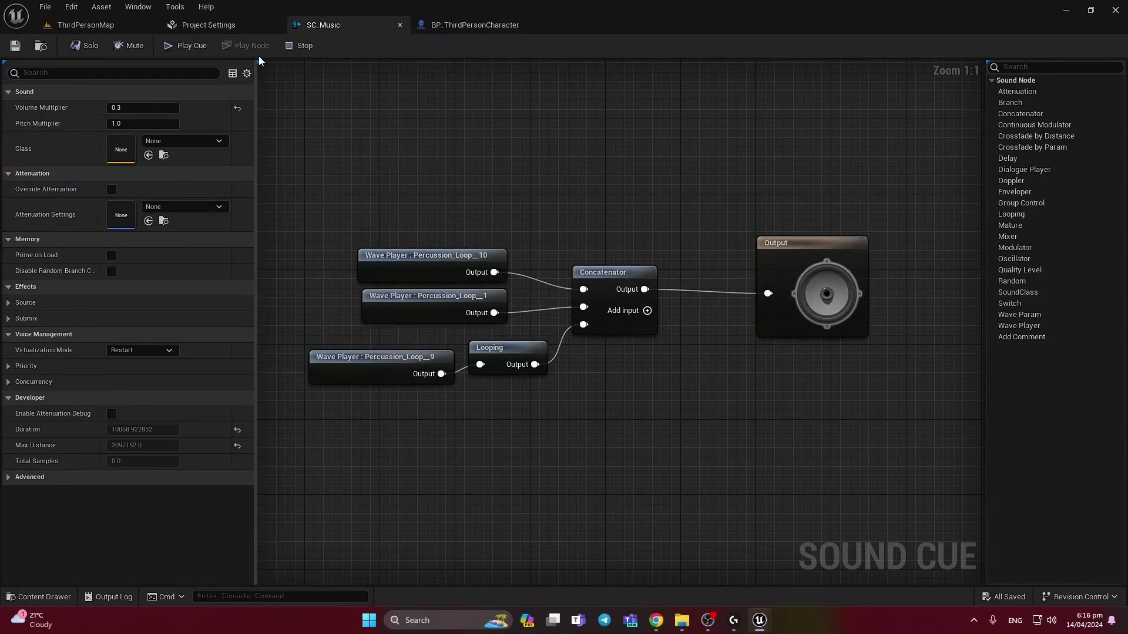
# Step: Add a Stop Delayed node targeting the Sound Class output in the character's Event Graph and connect it after Play
pyautogui.click(449, 31)
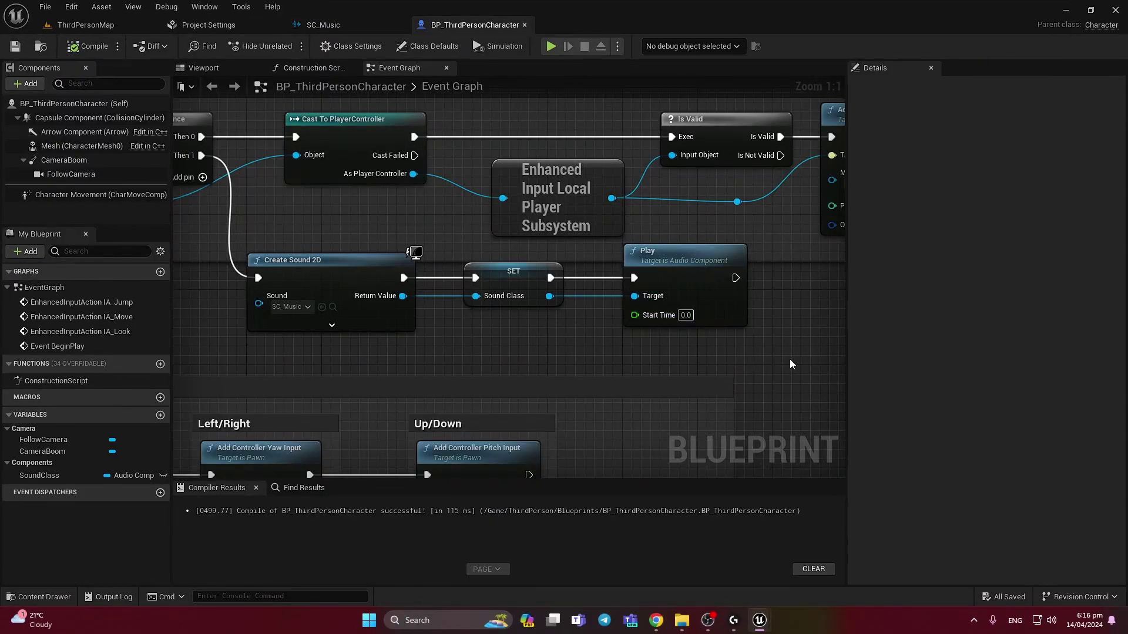
pyautogui.moveTo(790, 360); pyautogui.dragTo(571, 336, button='right')
pyautogui.moveTo(312, 289); pyautogui.dragTo(569, 318)
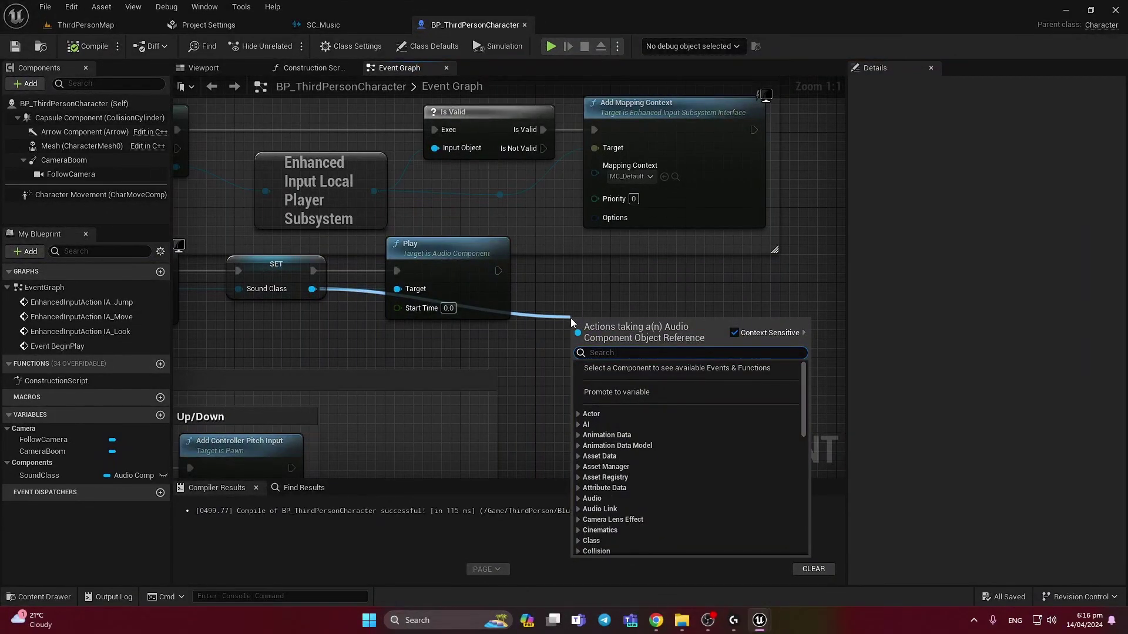
pyautogui.write('stop')
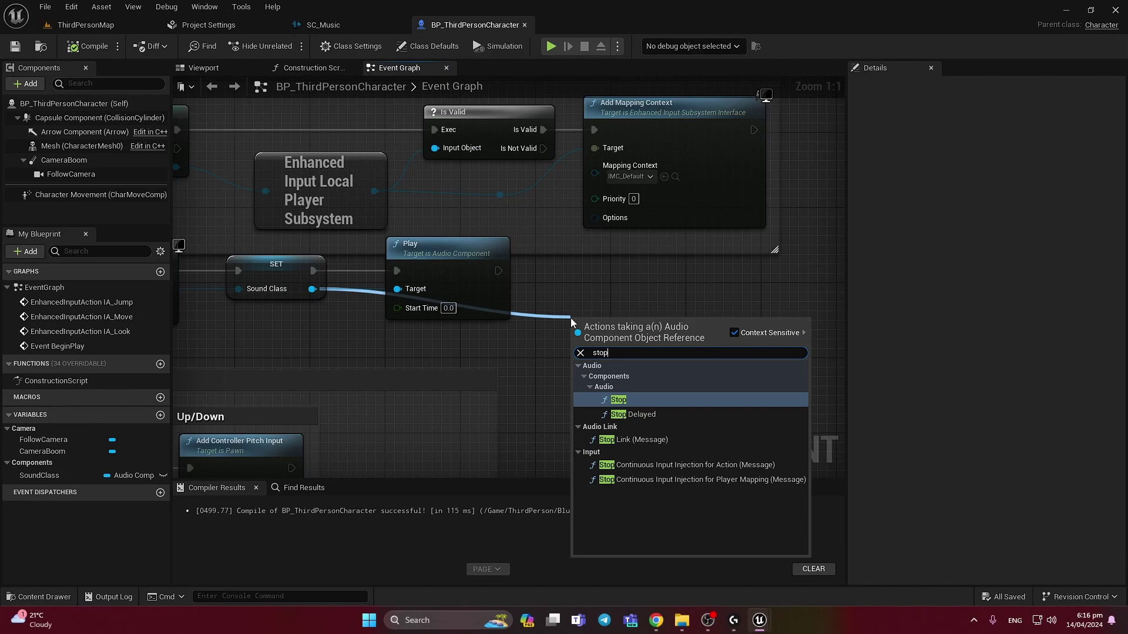
pyautogui.click(647, 414)
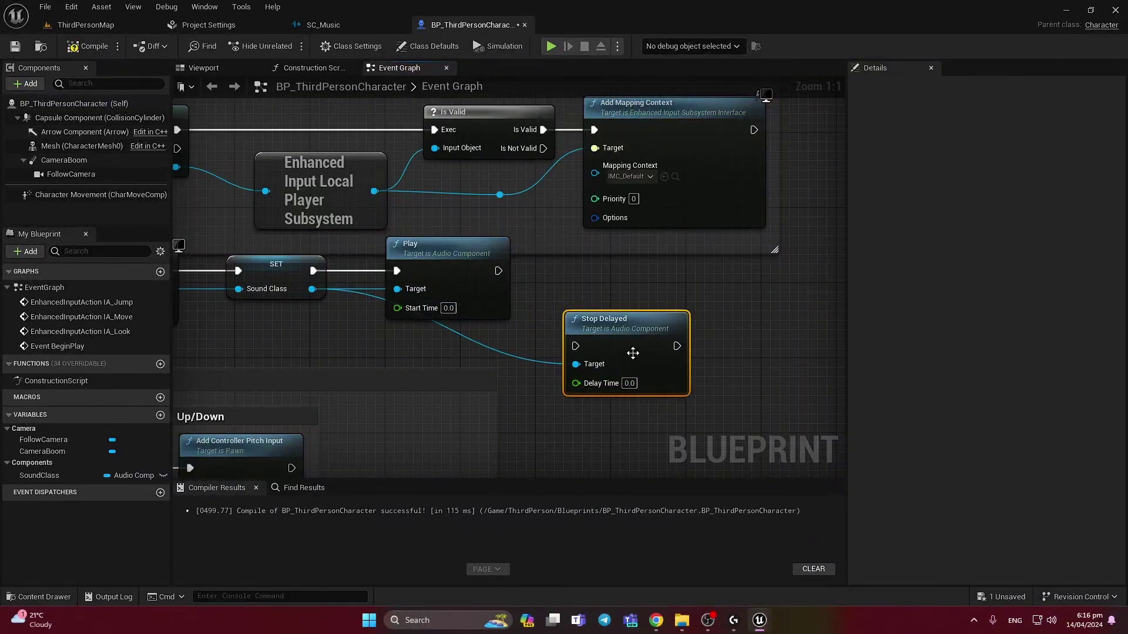
pyautogui.moveTo(575, 346); pyautogui.dragTo(590, 266)
# Step: Set the Stop Delayed node's Delay Time to 10, and compile and save the blueprint
pyautogui.click(639, 308)
pyautogui.write('10')
pyautogui.click(634, 379)
pyautogui.click(87, 46)
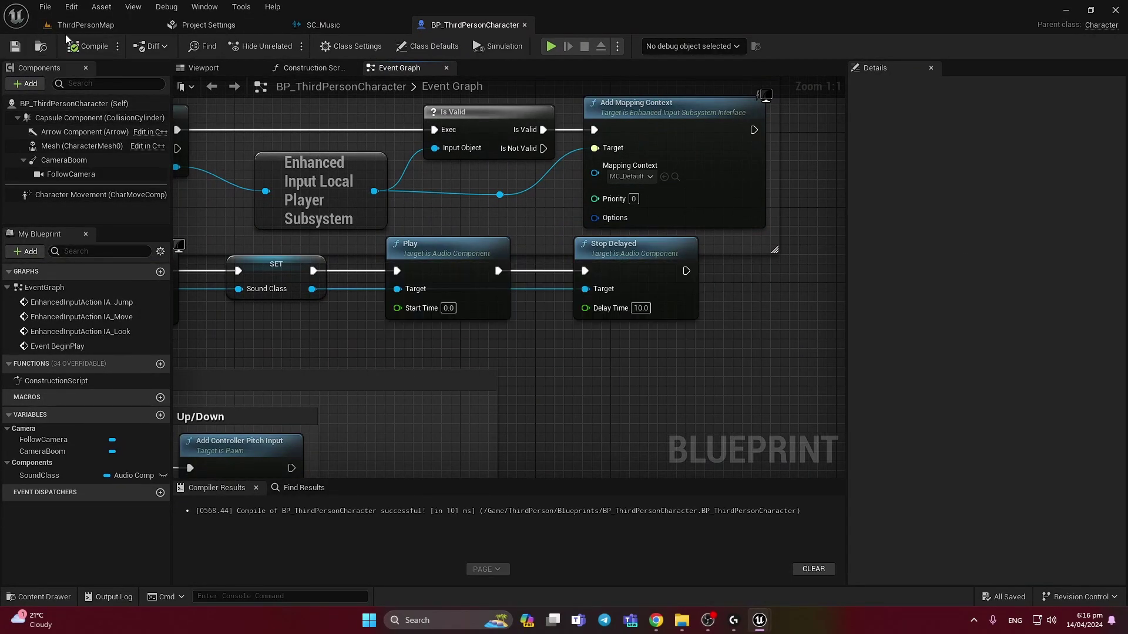
# Step: Play-test ThirdPersonMap to check the delayed stop of the music, and return to the character's Event Graph
pyautogui.click(85, 24)
pyautogui.click(286, 46)
pyautogui.press('w')
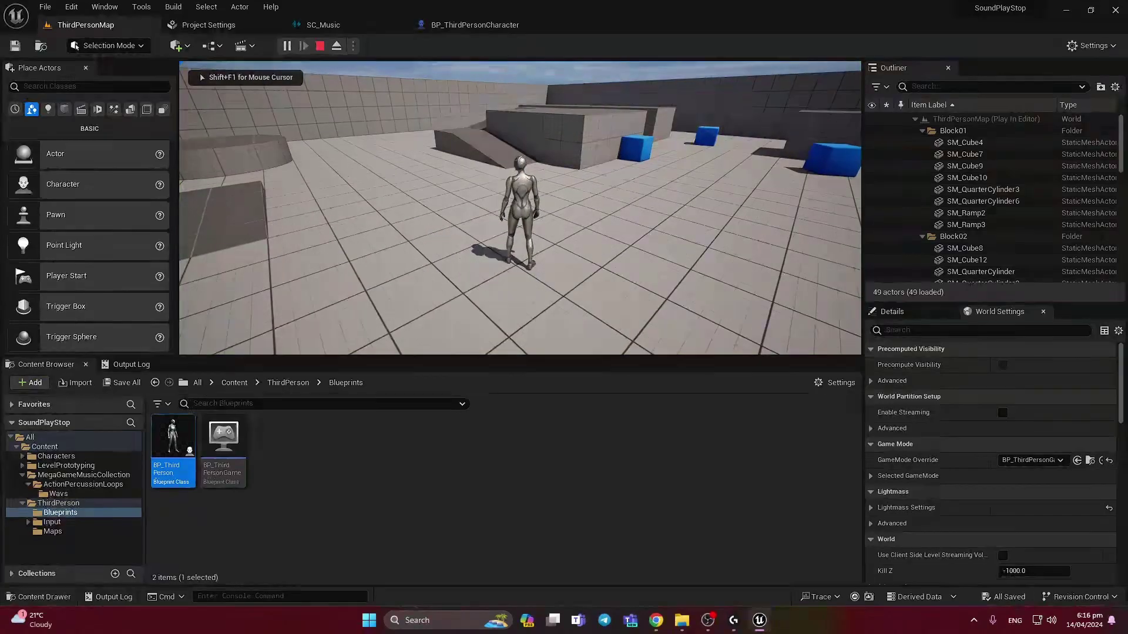
pyautogui.press('space')
pyautogui.press('space')
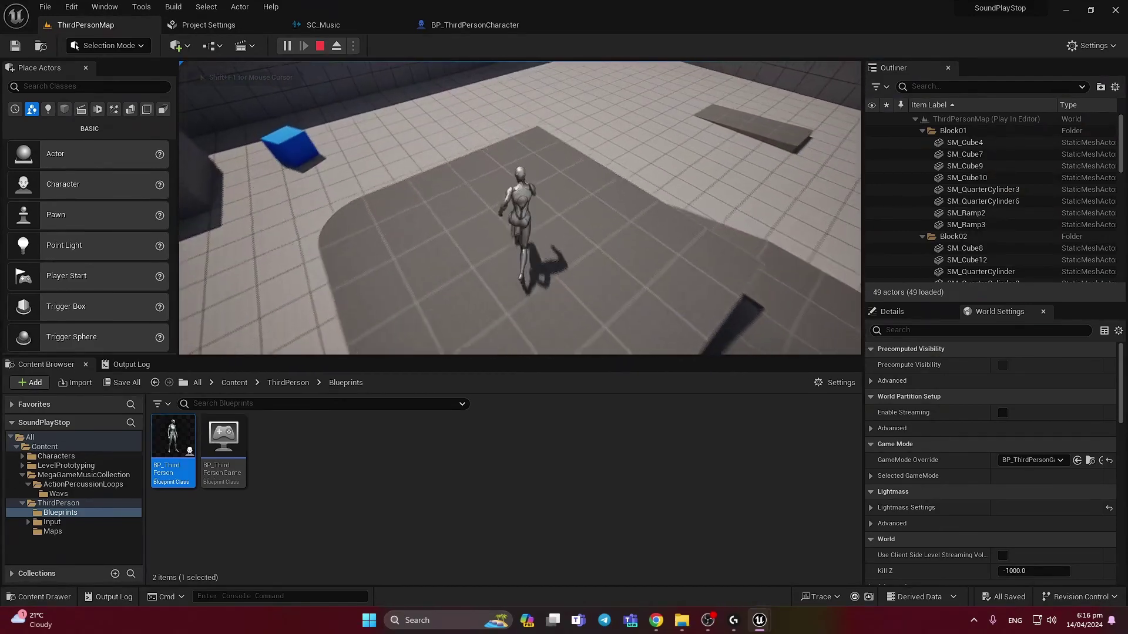
pyautogui.press('s')
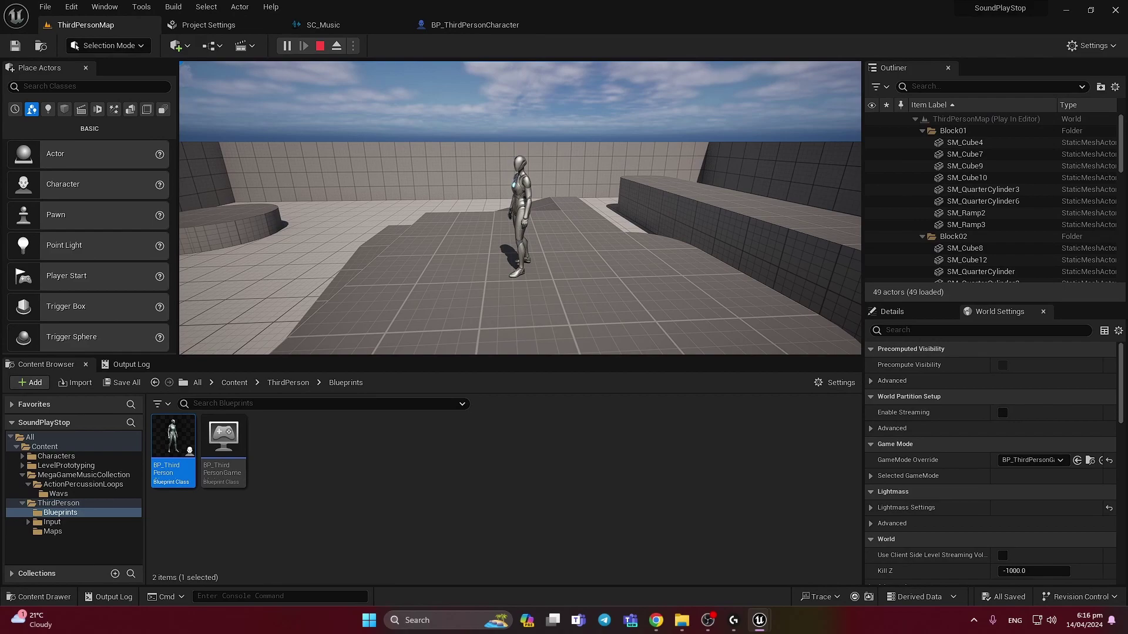
pyautogui.click(493, 29)
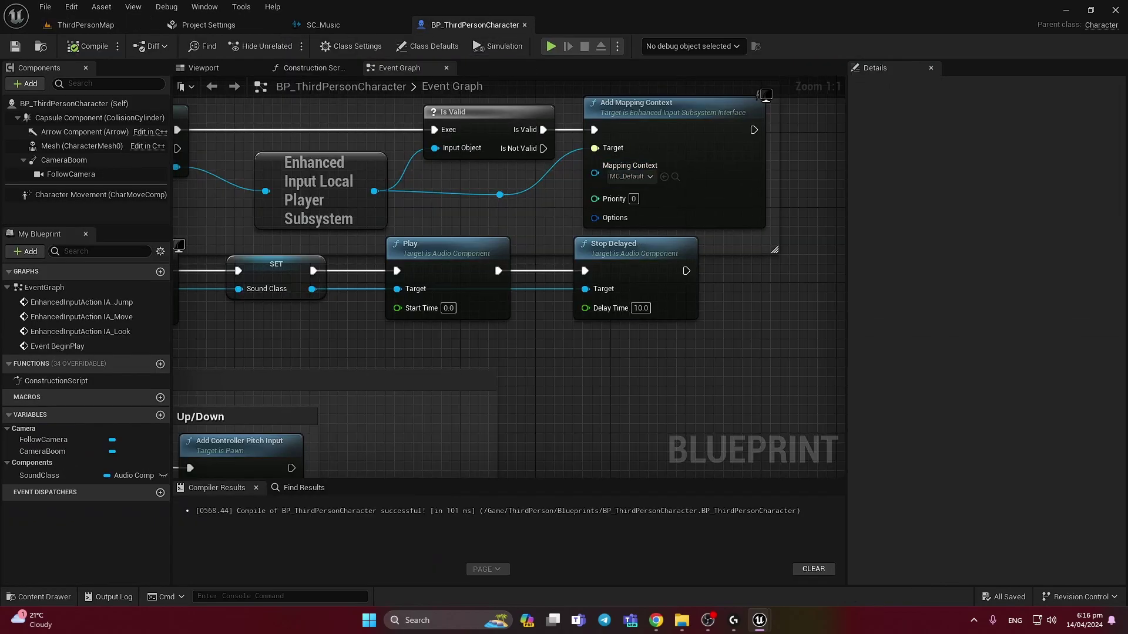
pyautogui.moveTo(631, 341); pyautogui.dragTo(704, 341, button='right')
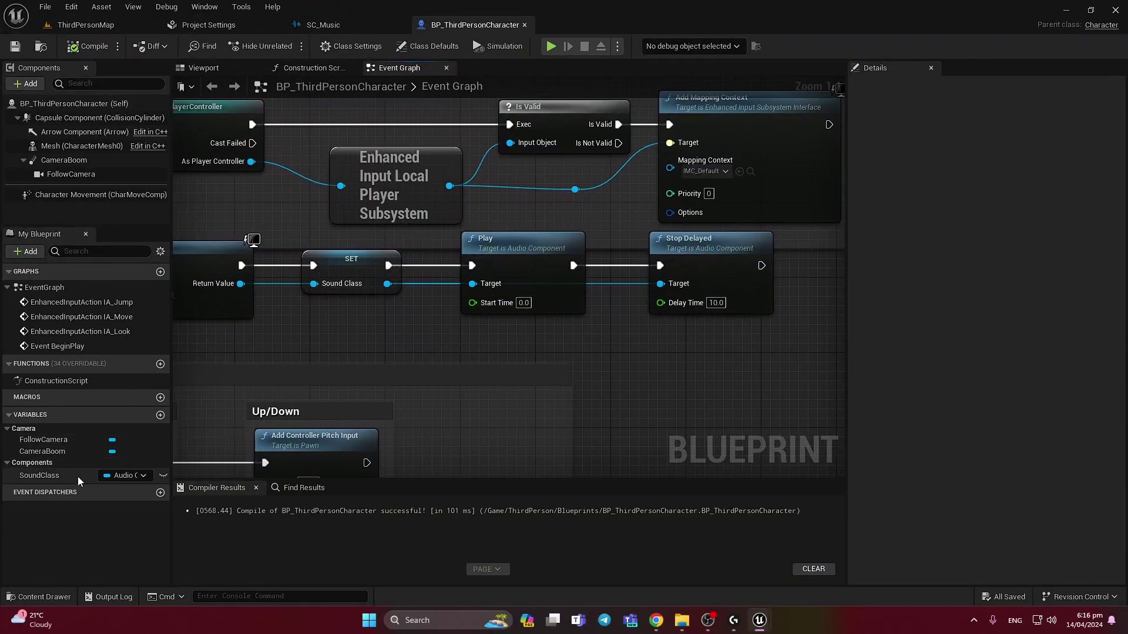
# Step: Place a Sound Class getter in the Event Graph, browse the "sound" actions available from it, and remove the getter
pyautogui.moveTo(76, 476); pyautogui.dragTo(590, 355)
pyautogui.click(626, 375)
pyautogui.moveTo(626, 375); pyautogui.dragTo(435, 358, button='right')
pyautogui.moveTo(455, 337); pyautogui.dragTo(607, 347)
pyautogui.write('sound')
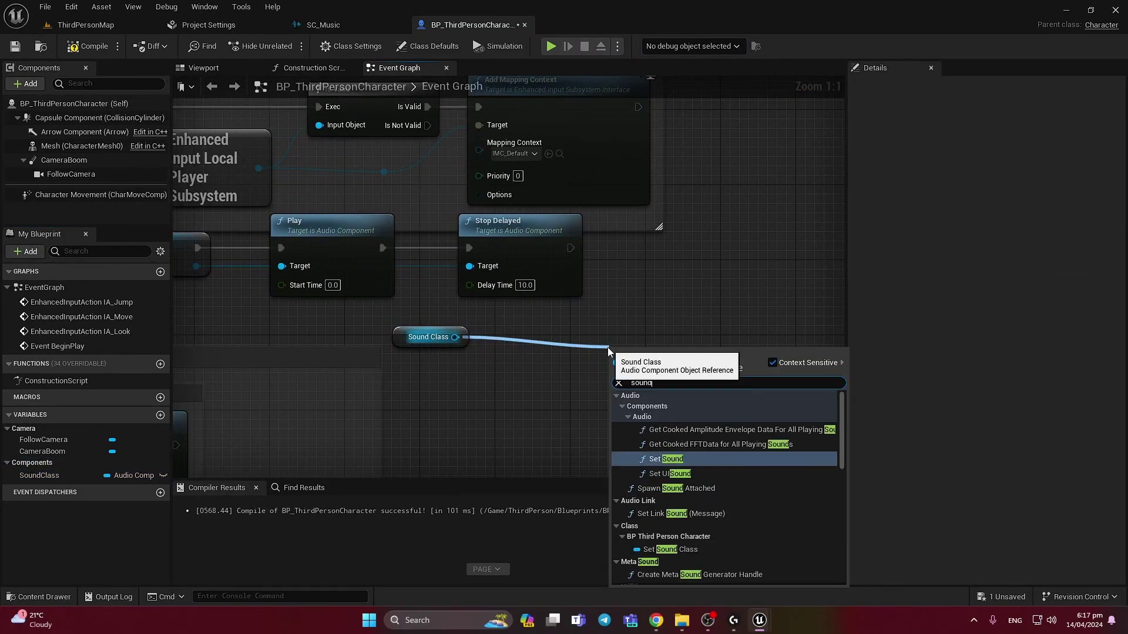
pyautogui.scroll(-10, 748, 502)
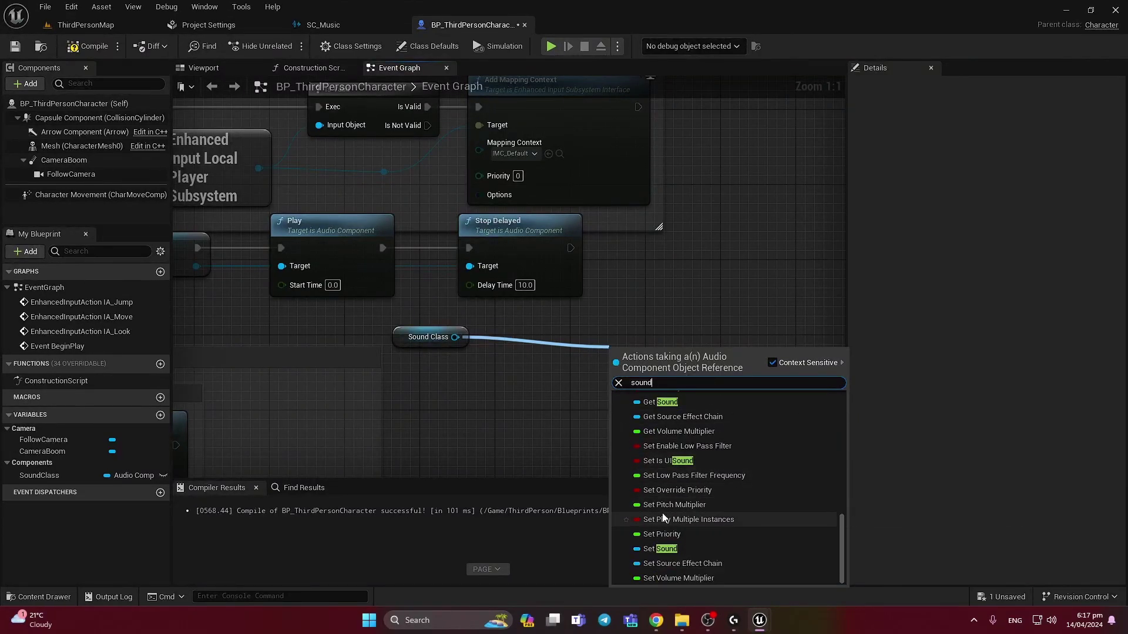
pyautogui.press('Escape')
pyautogui.click(432, 335)
pyautogui.press('Delete')
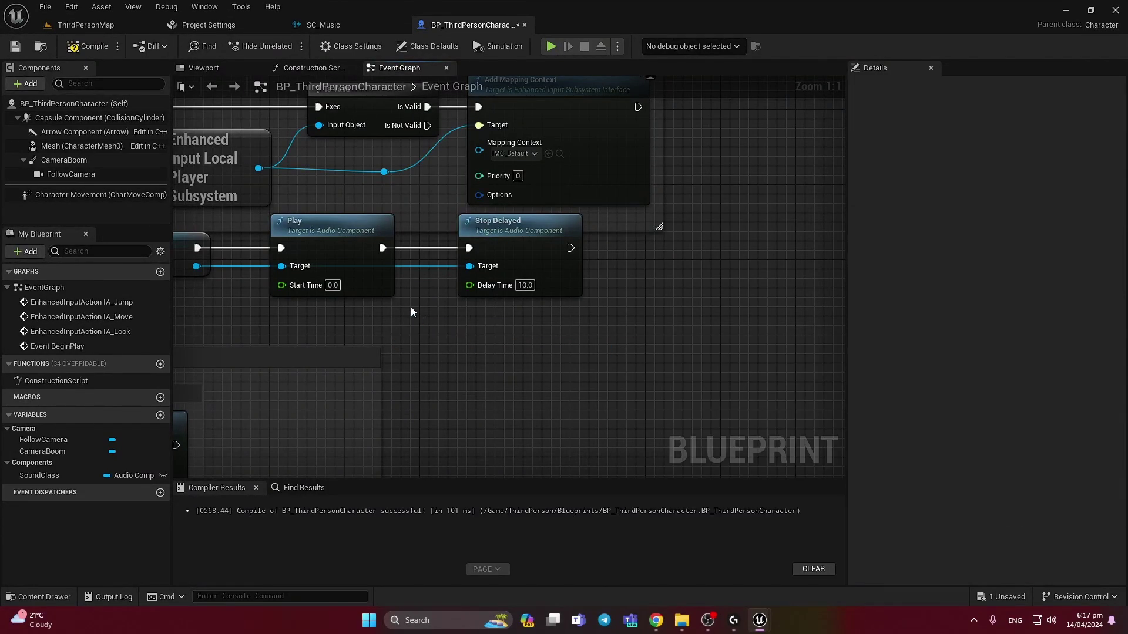
# Step: Compile and save the third-person character blueprint
pyautogui.moveTo(403, 301); pyautogui.dragTo(522, 324, button='right')
pyautogui.click(88, 47)
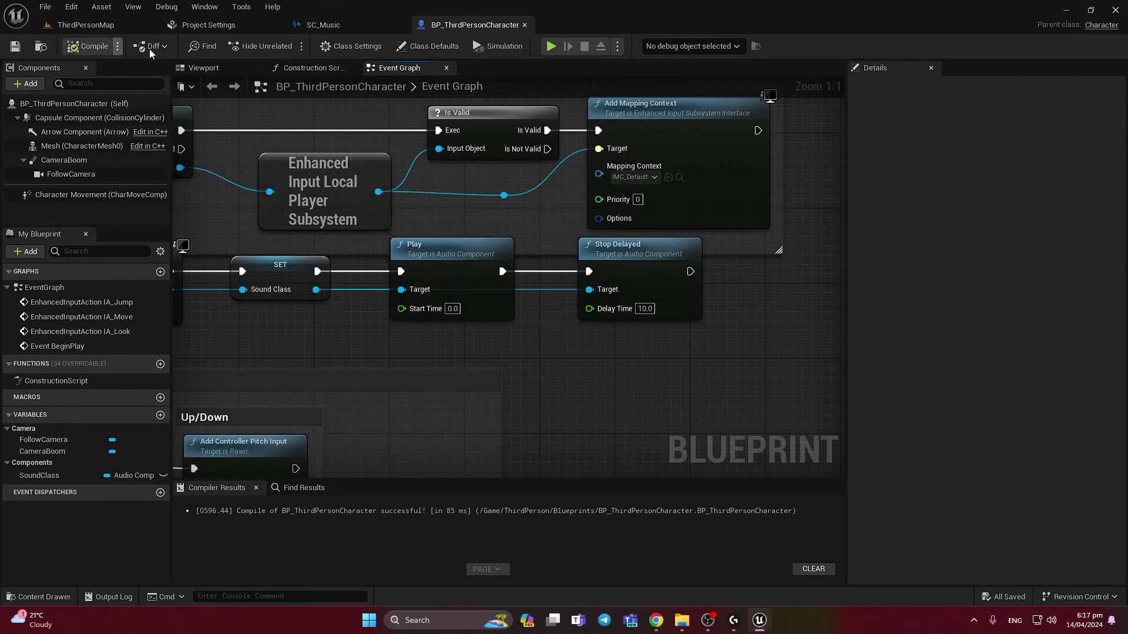
pyautogui.moveTo(428, 334); pyautogui.dragTo(543, 393, button='right')
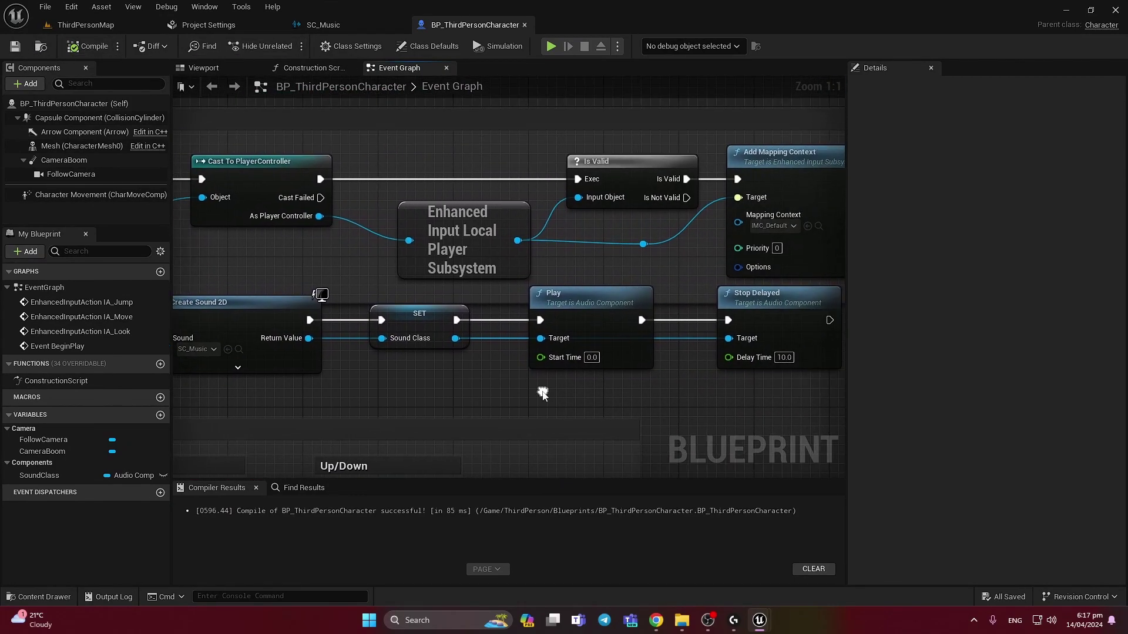
# Step: Try to create a new Sound Class asset for the Class setting of the SC_Music cue
pyautogui.click(326, 25)
pyautogui.click(160, 141)
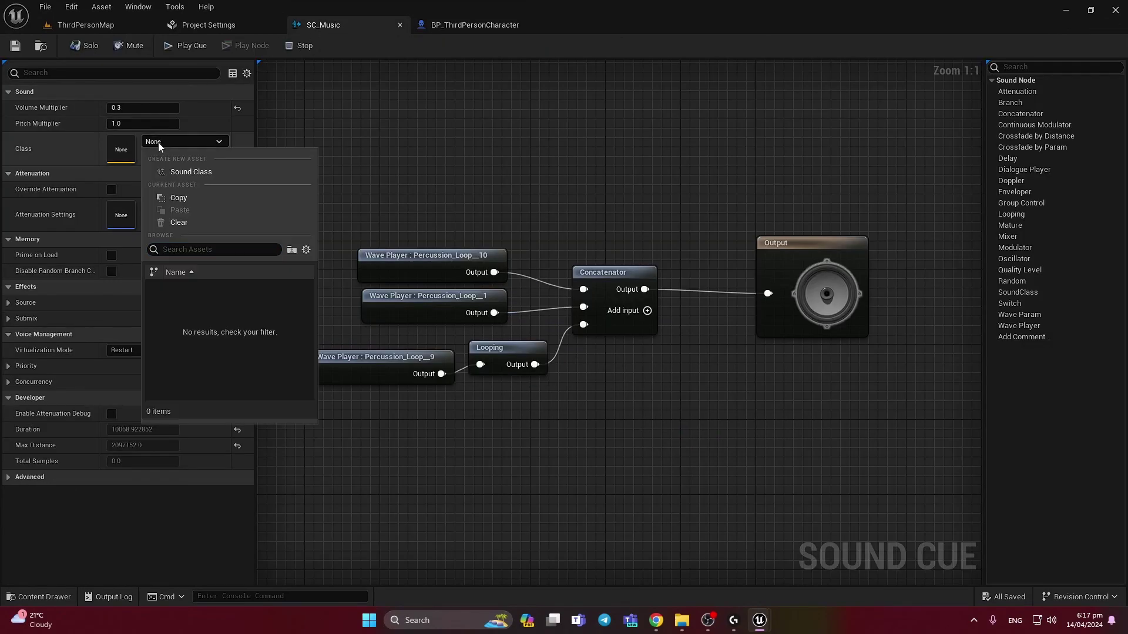
pyautogui.click(191, 172)
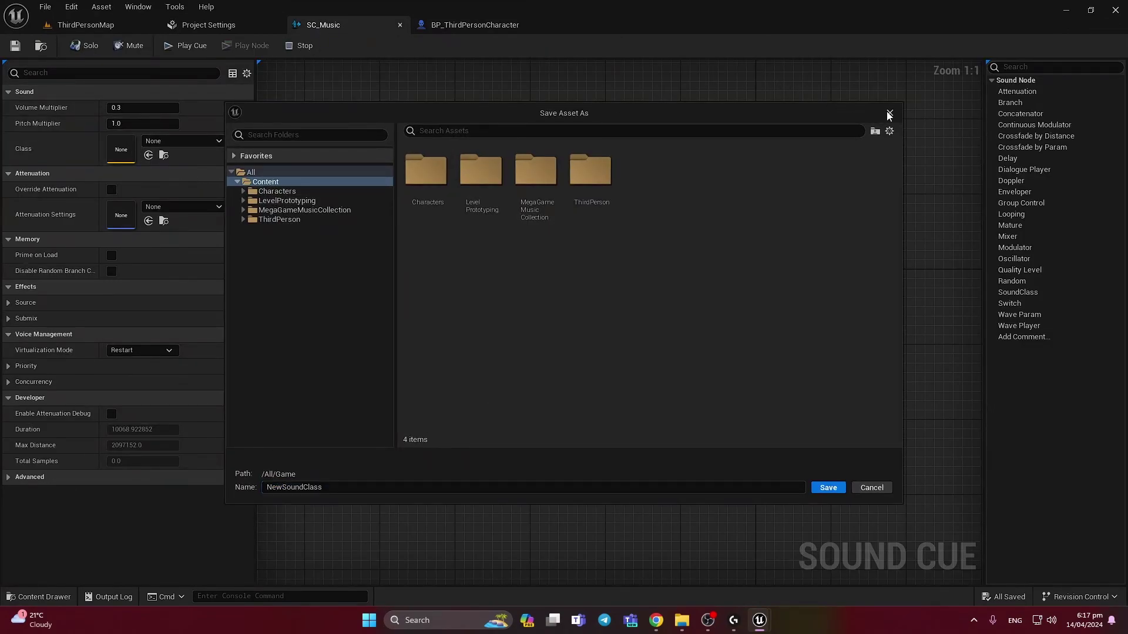
pyautogui.click(889, 113)
pyautogui.click(82, 26)
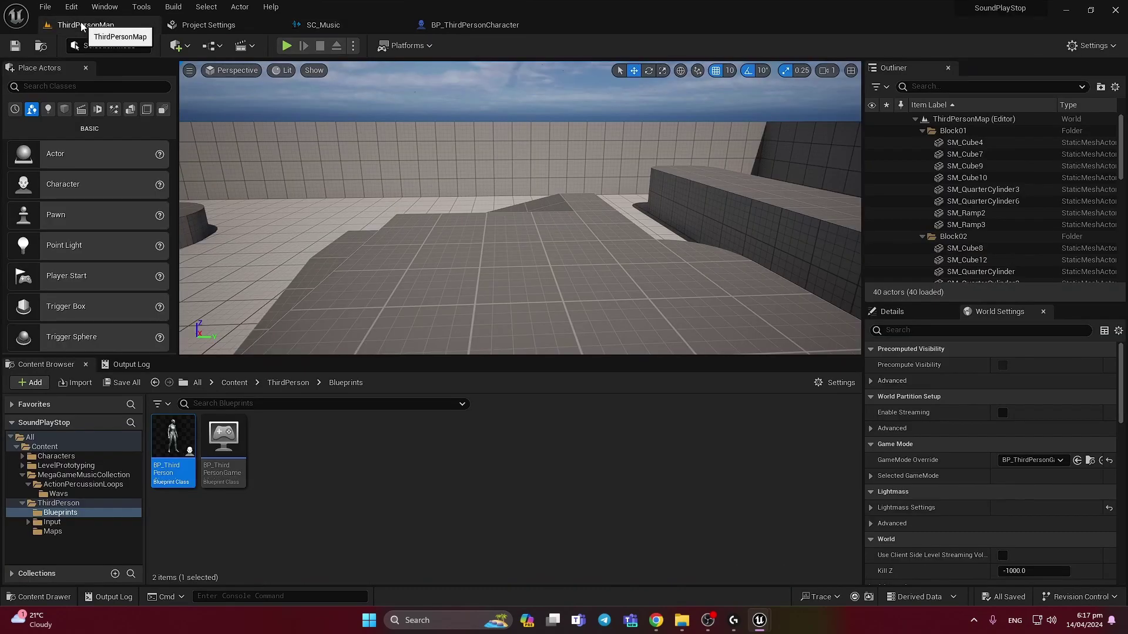
pyautogui.click(329, 26)
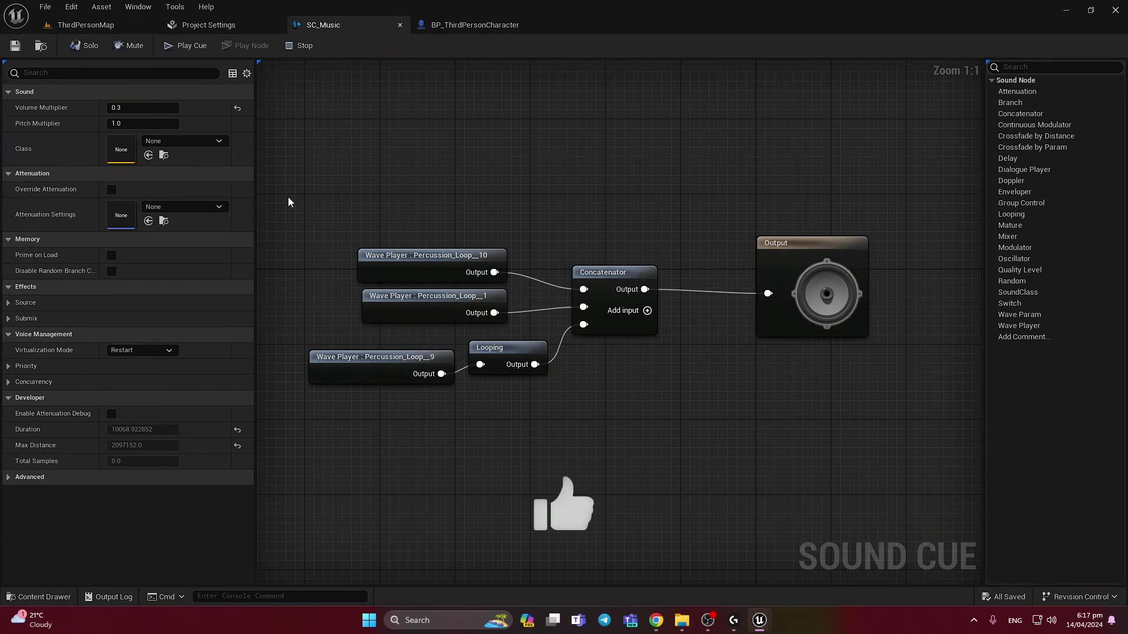
pyautogui.moveTo(287, 196); pyautogui.dragTo(888, 445)
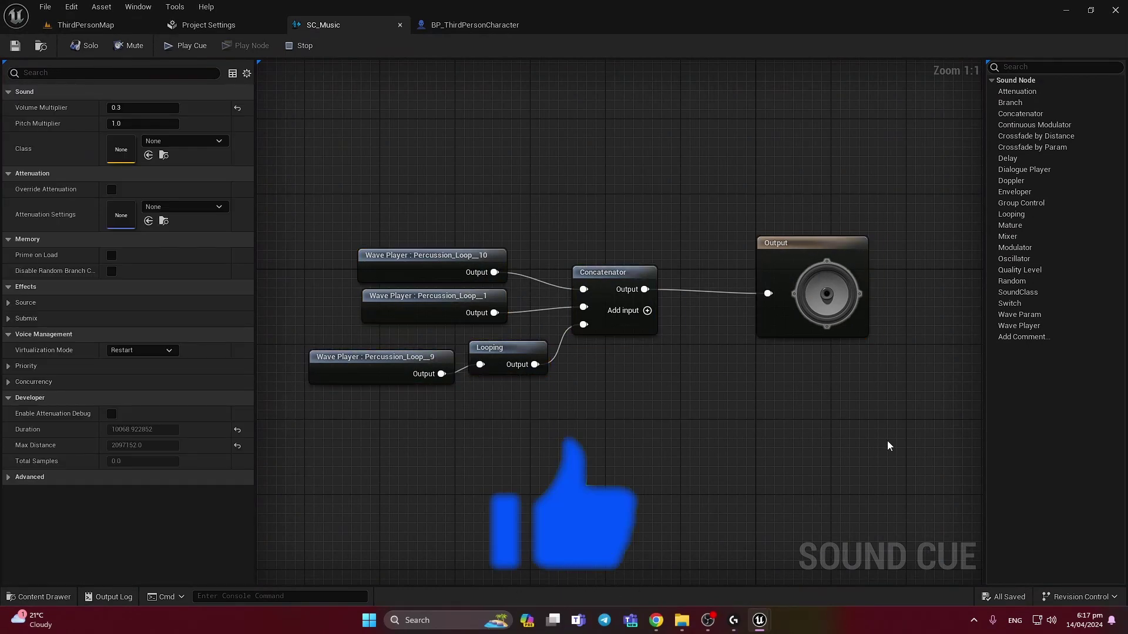